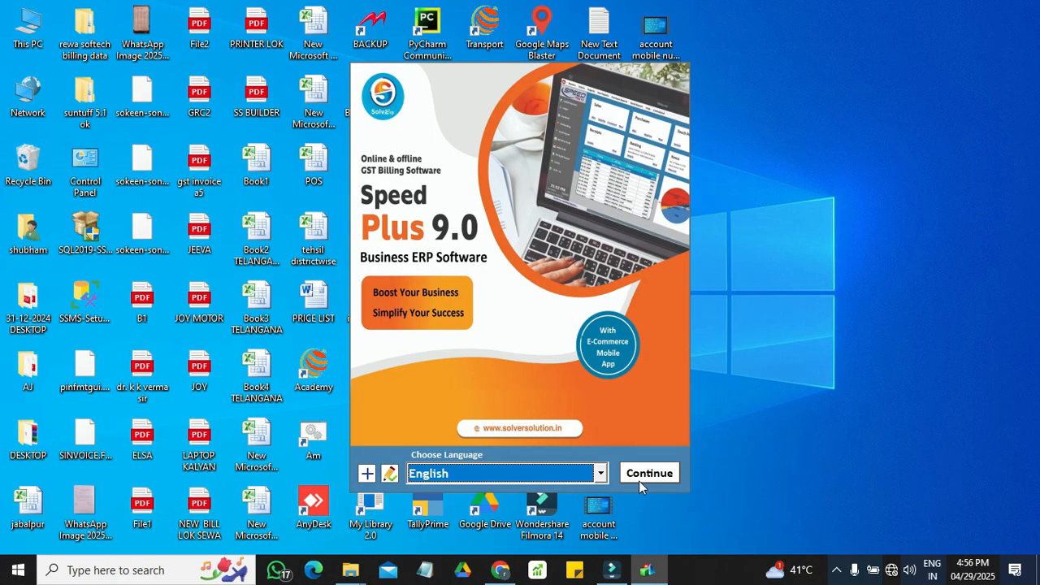
# Step: Continue in English and open the Mobile Repairing company
pyautogui.click(644, 475)
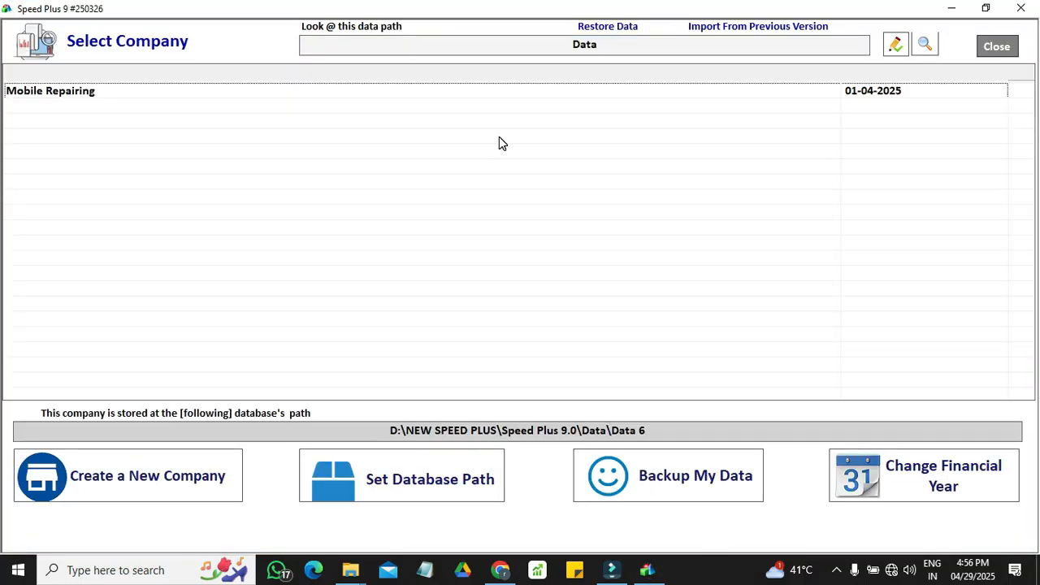
pyautogui.click(549, 95)
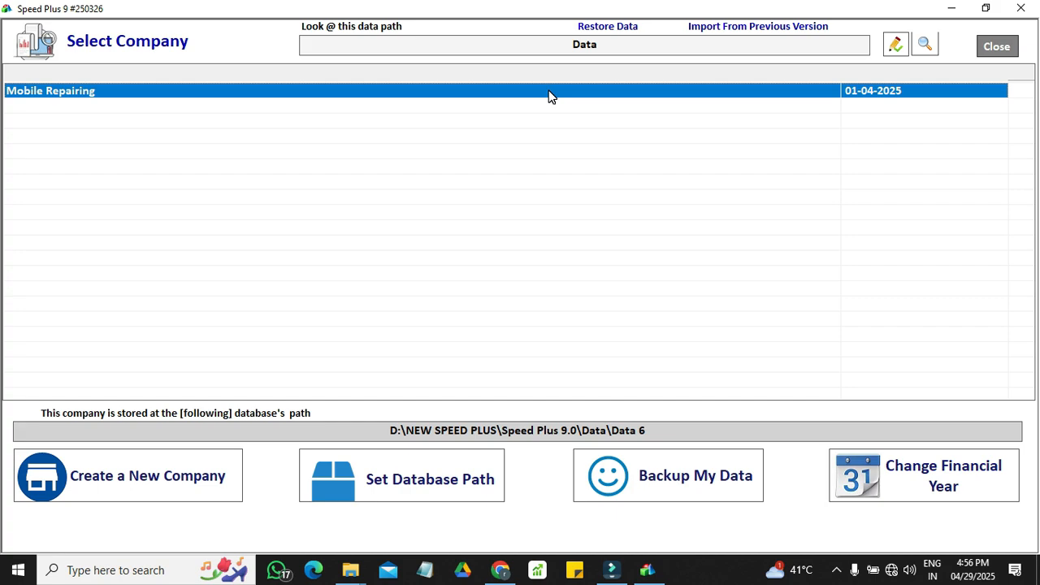
pyautogui.doubleClick(548, 96)
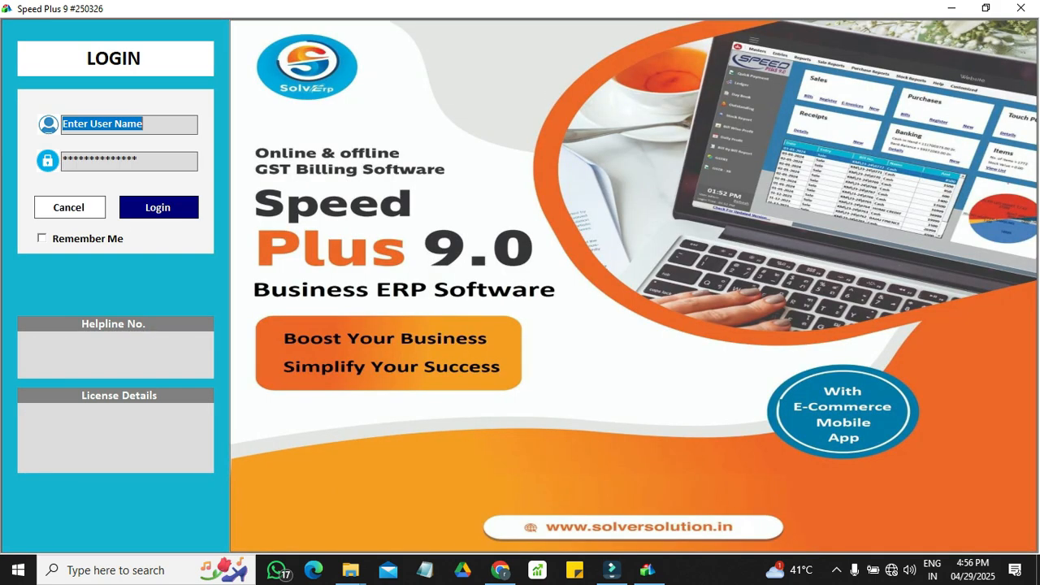
# Step: Log in to the company with the user name and account password
pyautogui.write('1')
pyautogui.press('Tab')
pyautogui.write('1')
pyautogui.press('Return')
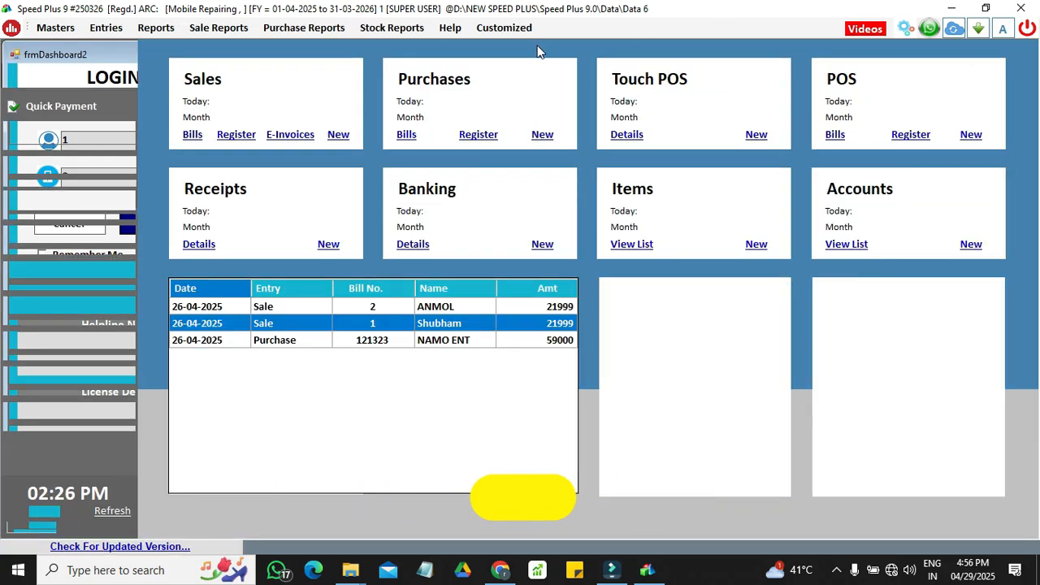
# Step: Start a new Call Recorder (CRM) entry and set its type to Service
pyautogui.click(450, 28)
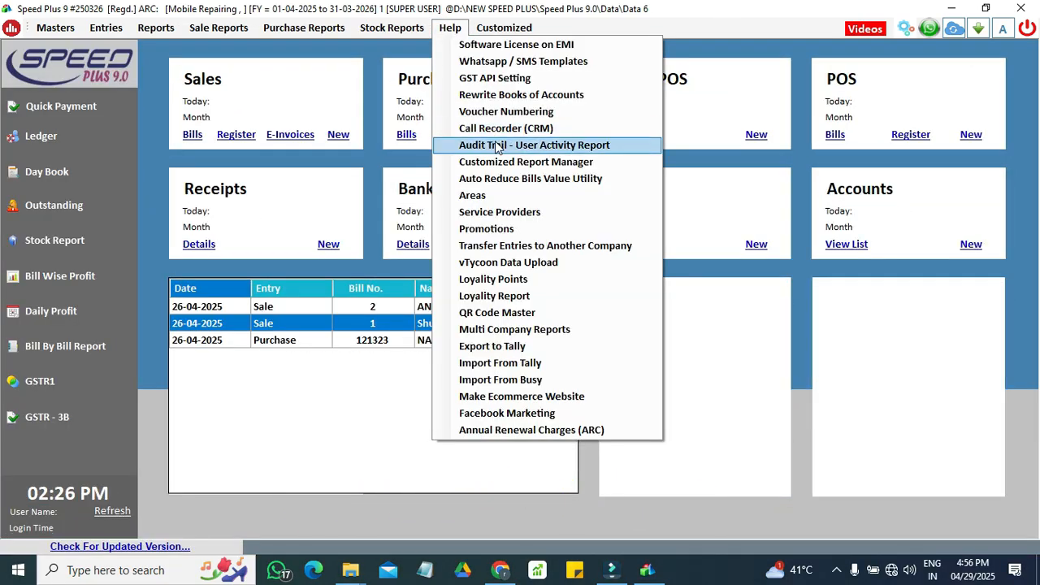
pyautogui.click(500, 129)
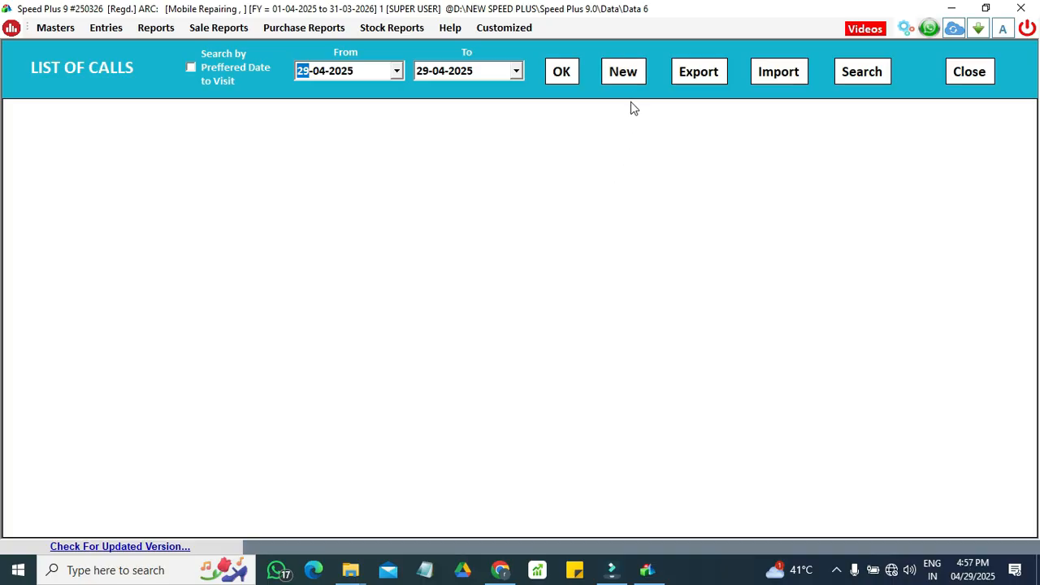
pyautogui.click(632, 78)
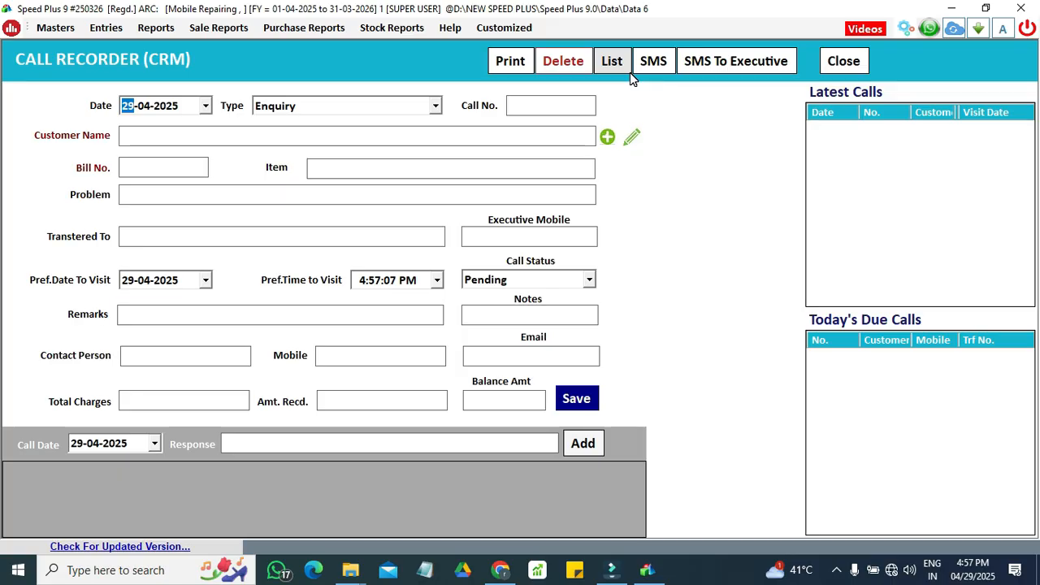
pyautogui.press('Tab')
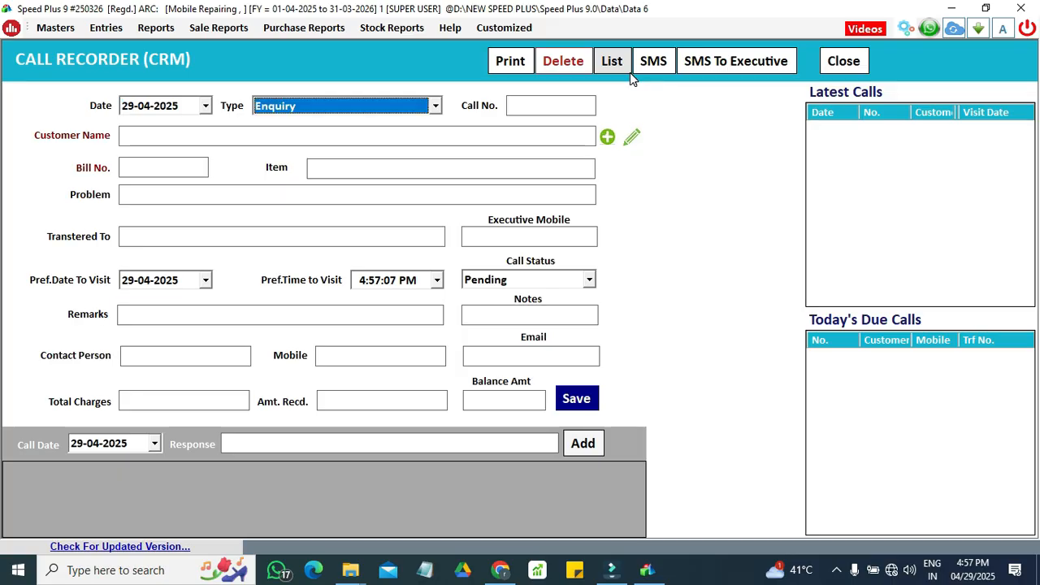
pyautogui.press('Down')
pyautogui.press('Tab')
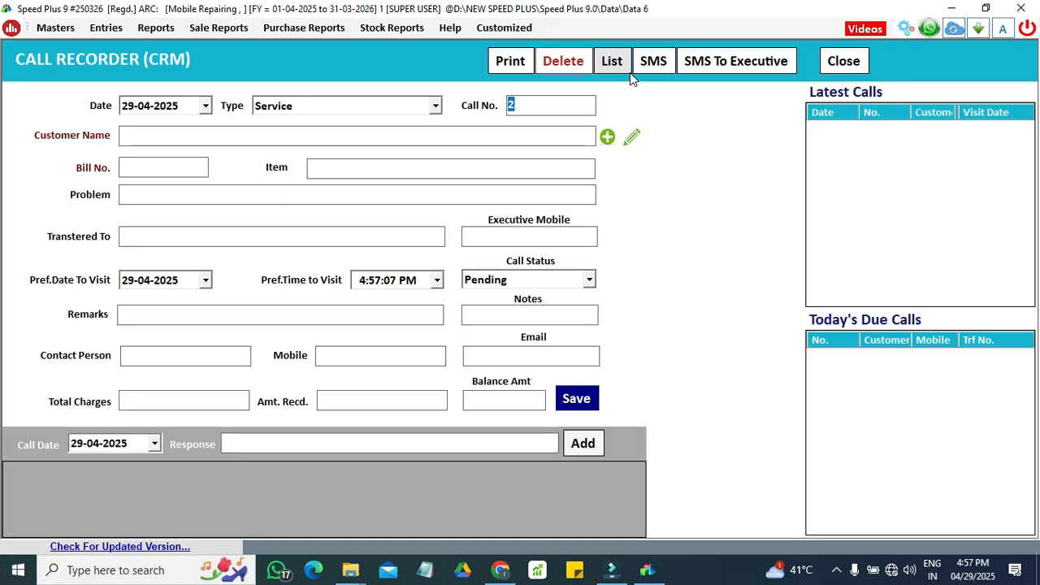
# Step: Choose NAMO ENT as the customer for the service call, keeping the suggested call number
pyautogui.press('Tab')
pyautogui.press('Down')
pyautogui.press('Down')
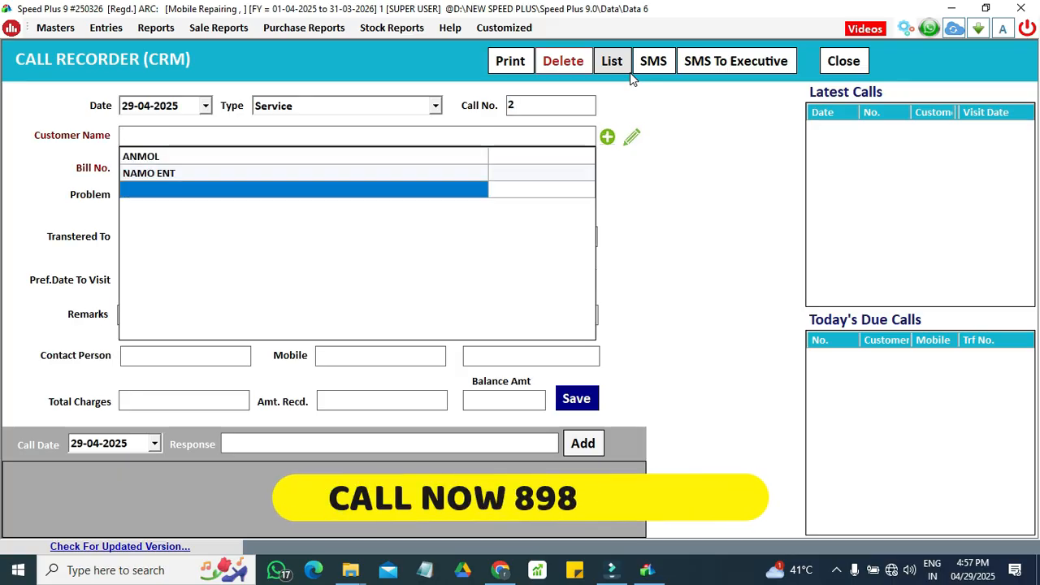
pyautogui.press('Up')
pyautogui.press('Up')
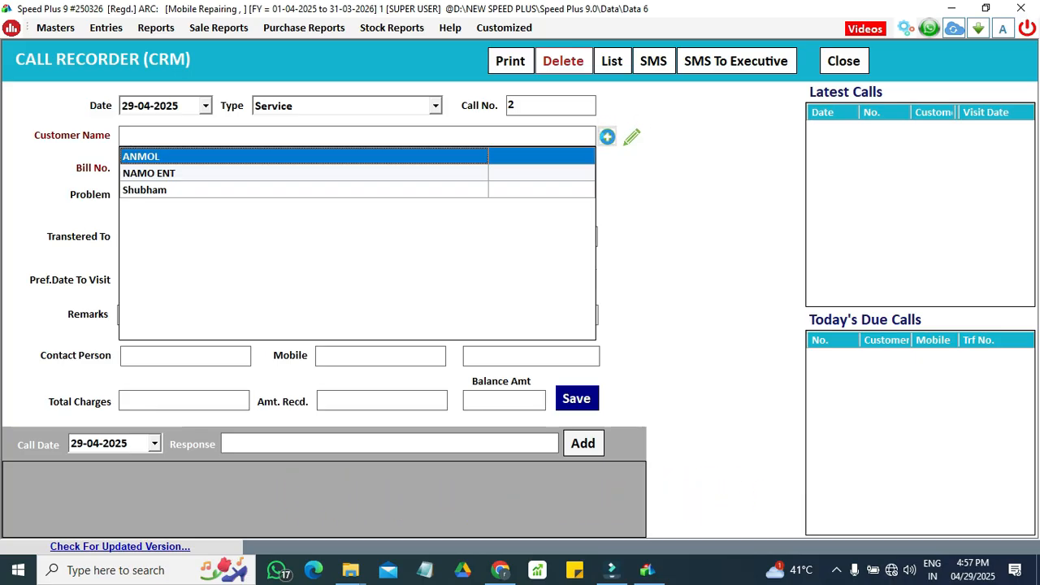
pyautogui.press('Down')
pyautogui.press('Return')
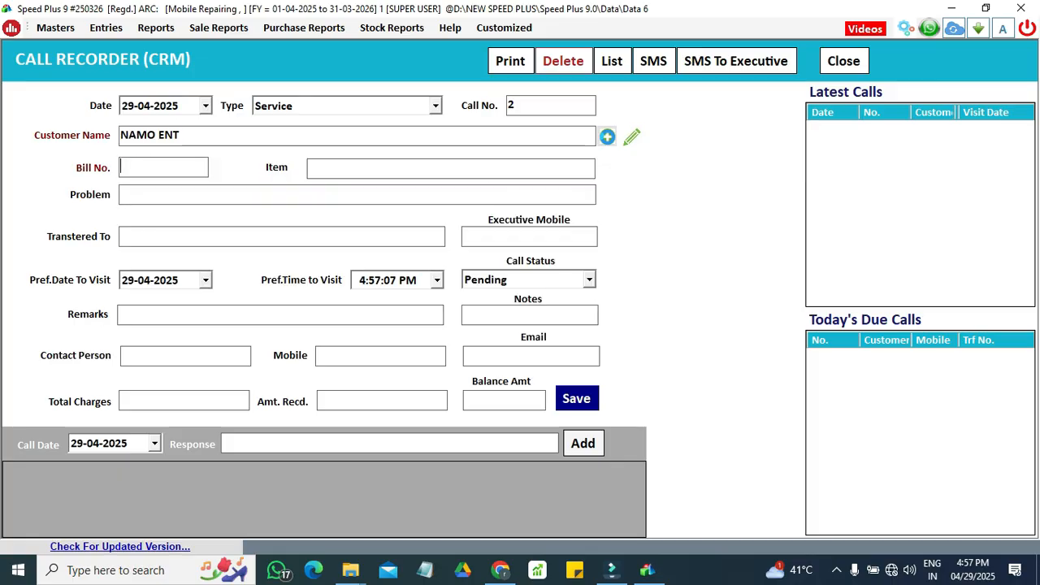
# Step: Enter bill number 2 and select NARZO 50 as the item for the service call
pyautogui.write('2')
pyautogui.press('Return')
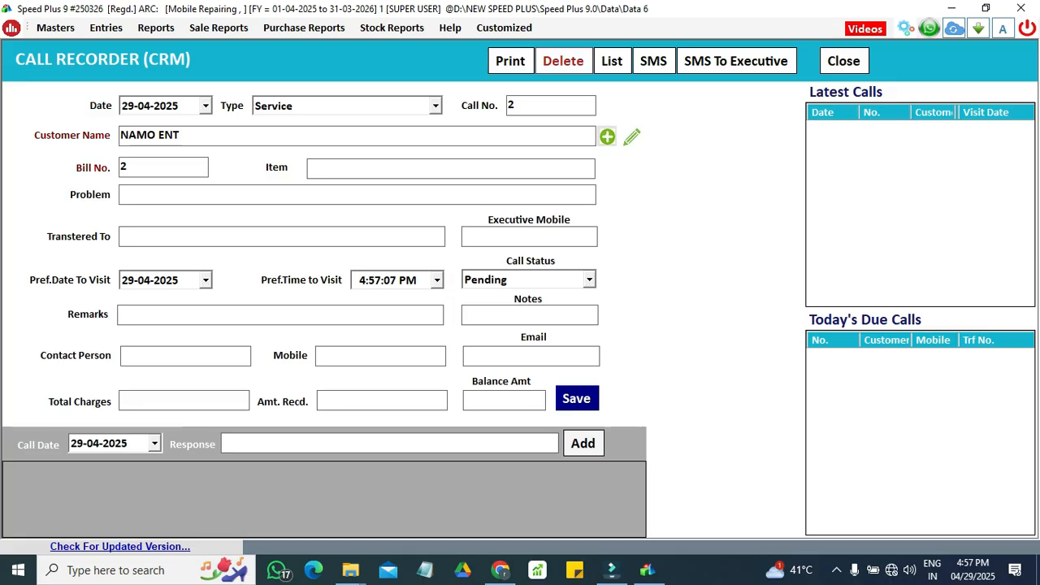
pyautogui.write('n')
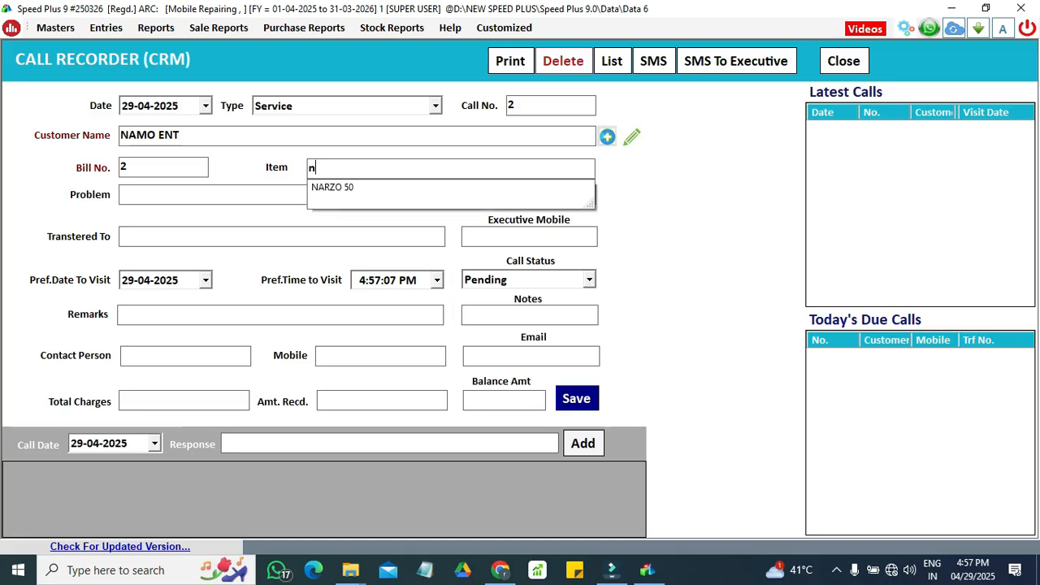
pyautogui.press('Down')
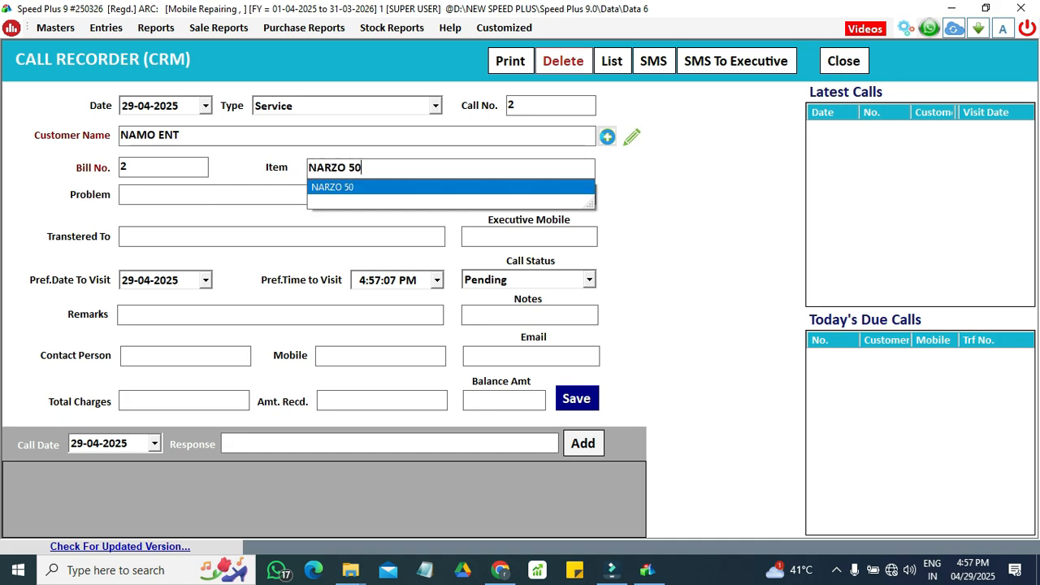
pyautogui.press('Return')
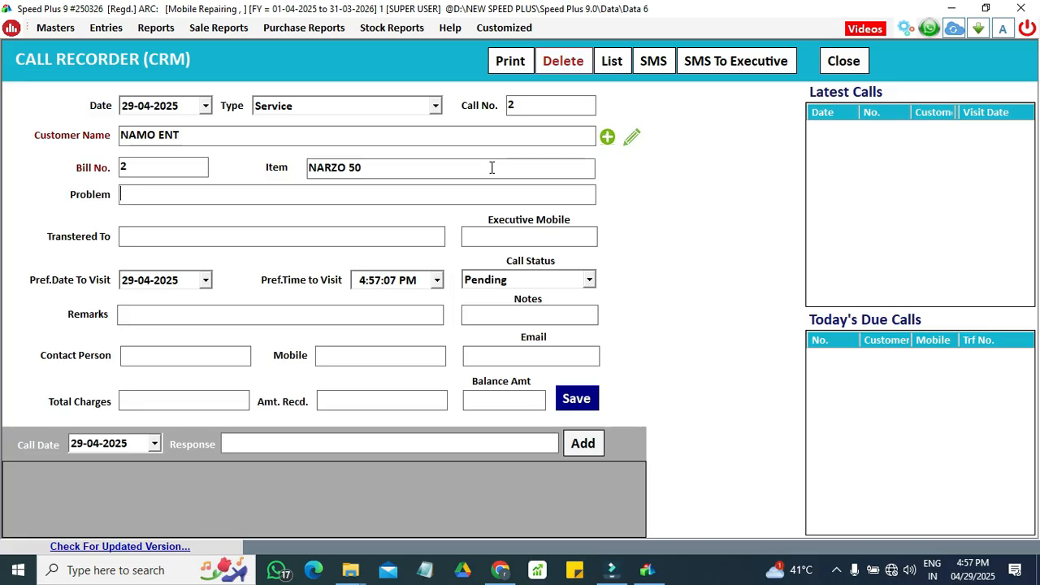
# Step: Describe the problem as "display problem and change touchpad"
pyautogui.write('dis')
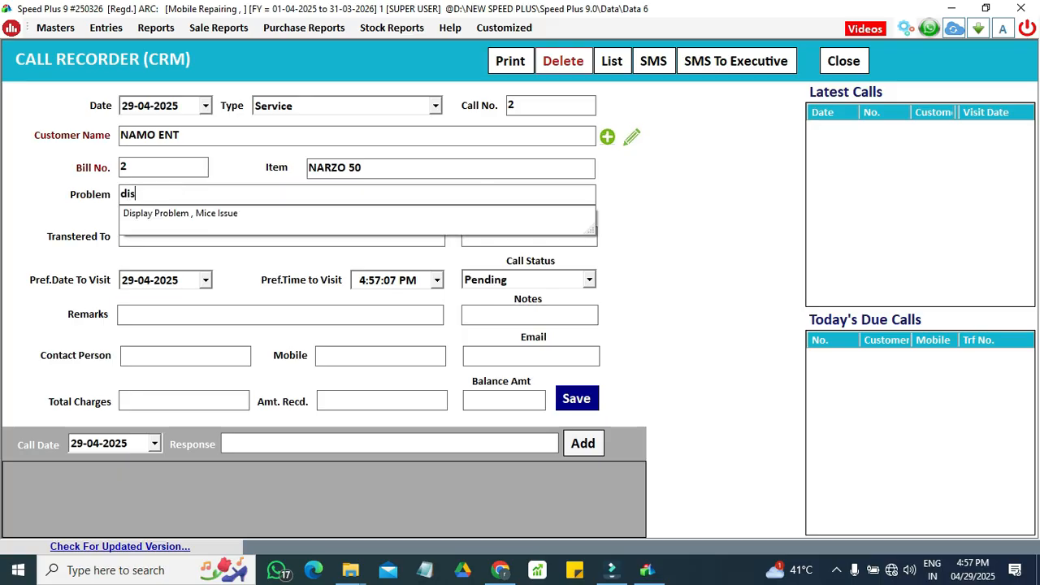
pyautogui.write('play problem y')
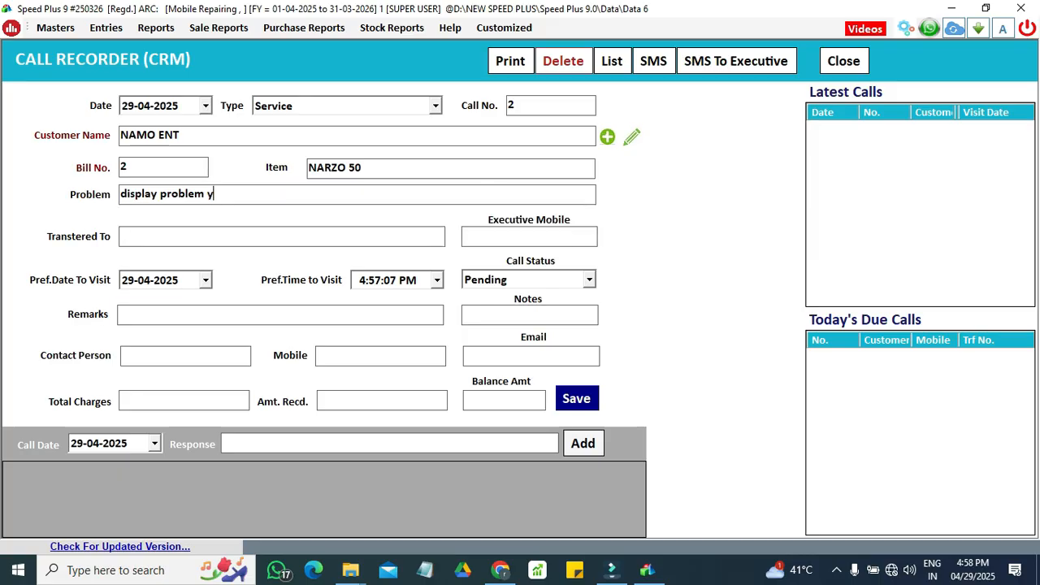
pyautogui.press('BackSpace')
pyautogui.write('and c')
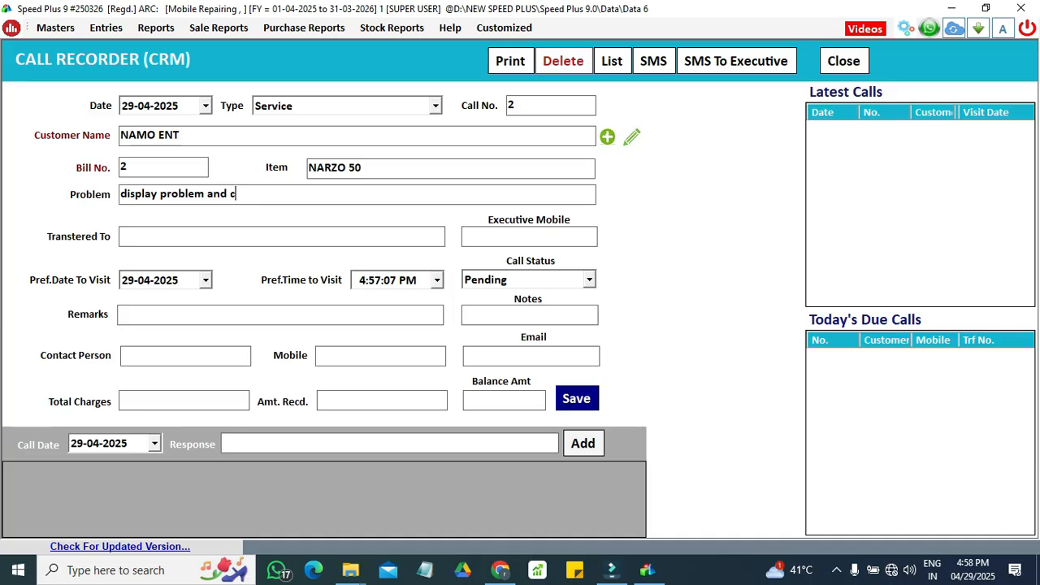
pyautogui.write('hange touchpad')
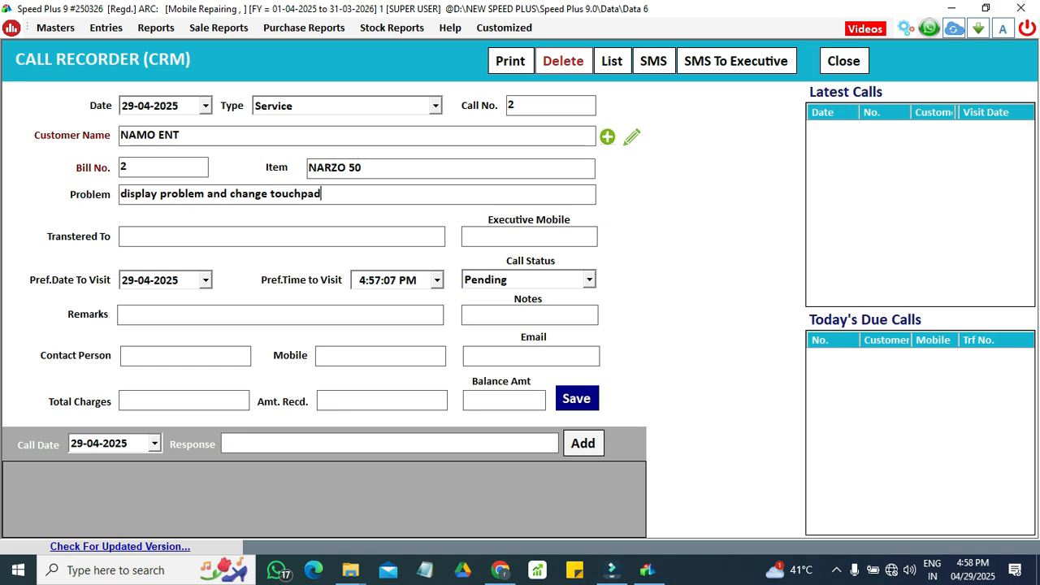
pyautogui.press('Return')
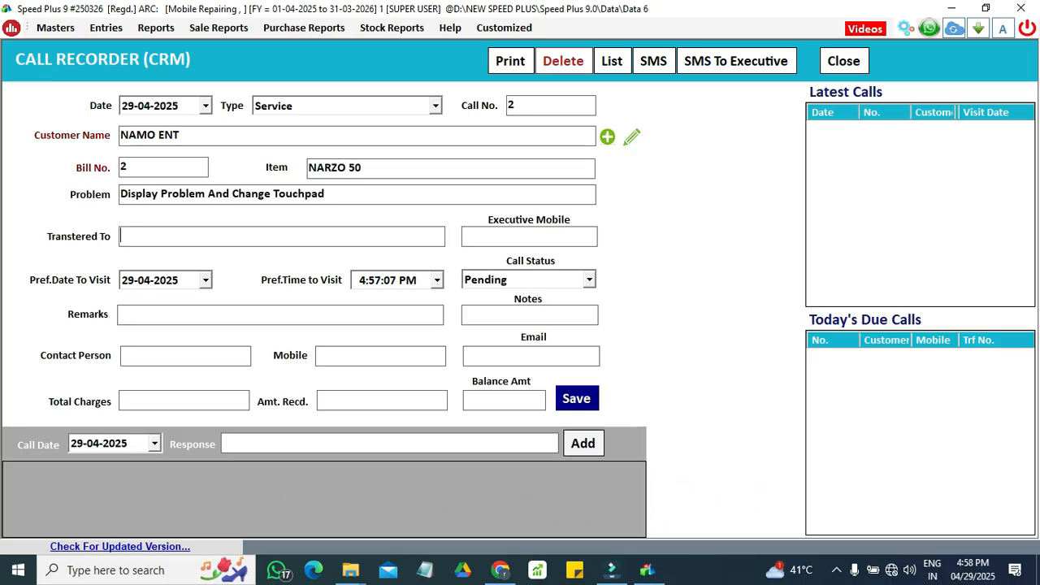
# Step: Assign the call to an executive by entering the executive's name and mobile number
pyautogui.write('himanshu')
pyautogui.press('Return')
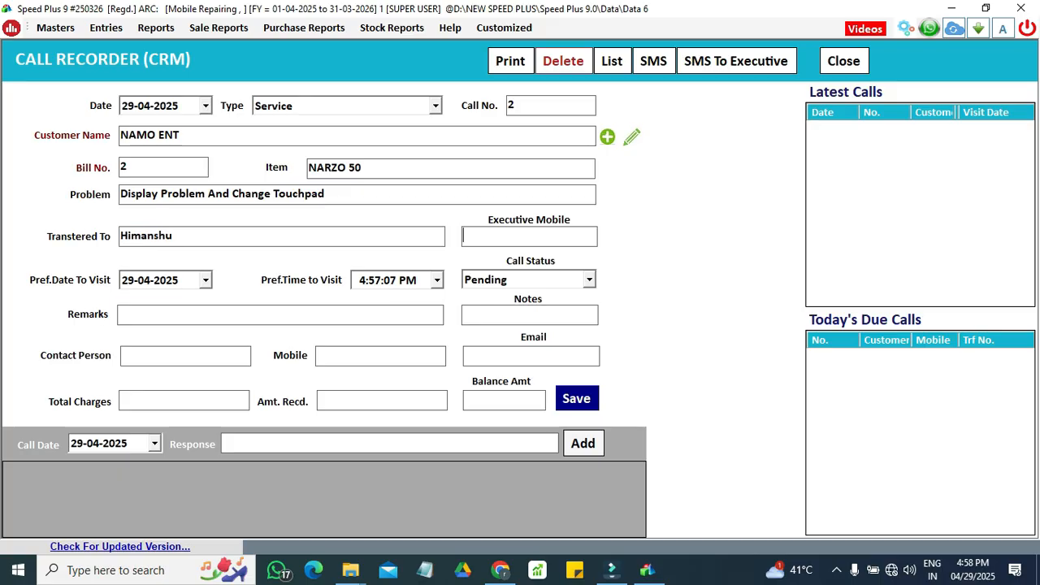
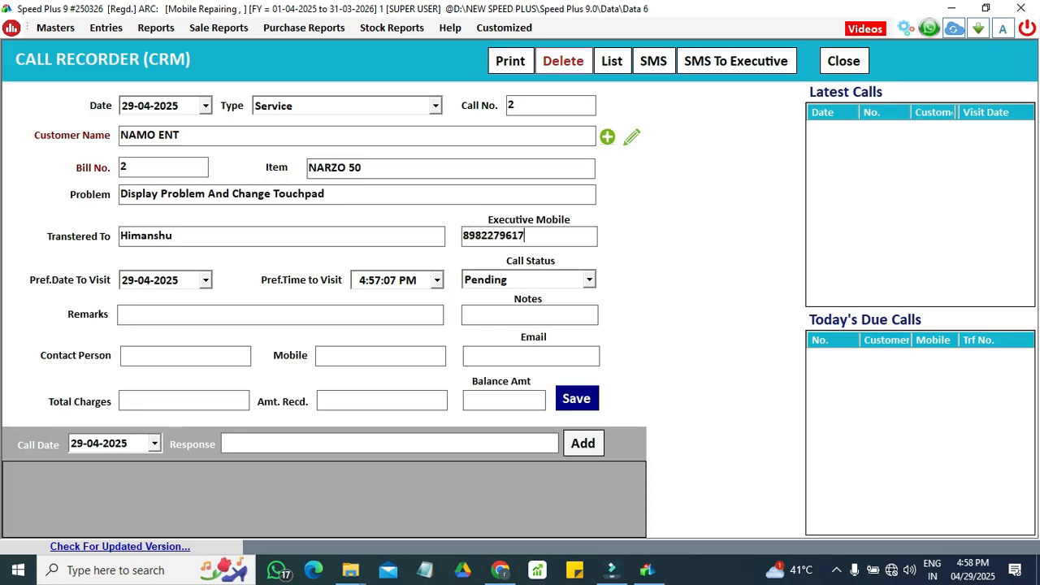
pyautogui.press('Return')
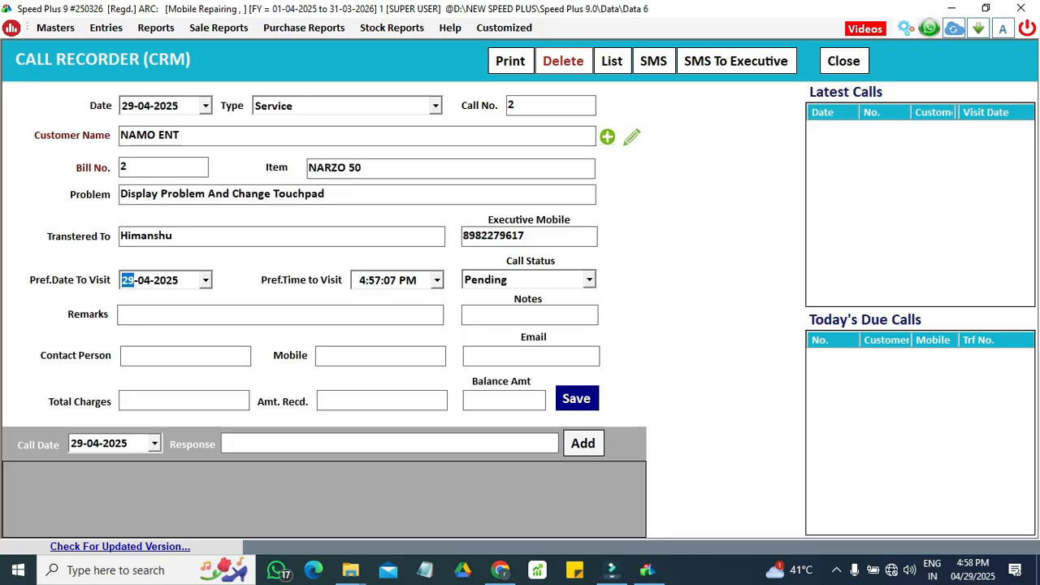
# Step: Set the preferred date to visit to 30-04-2025 and choose Pending as the call status
pyautogui.click(205, 281)
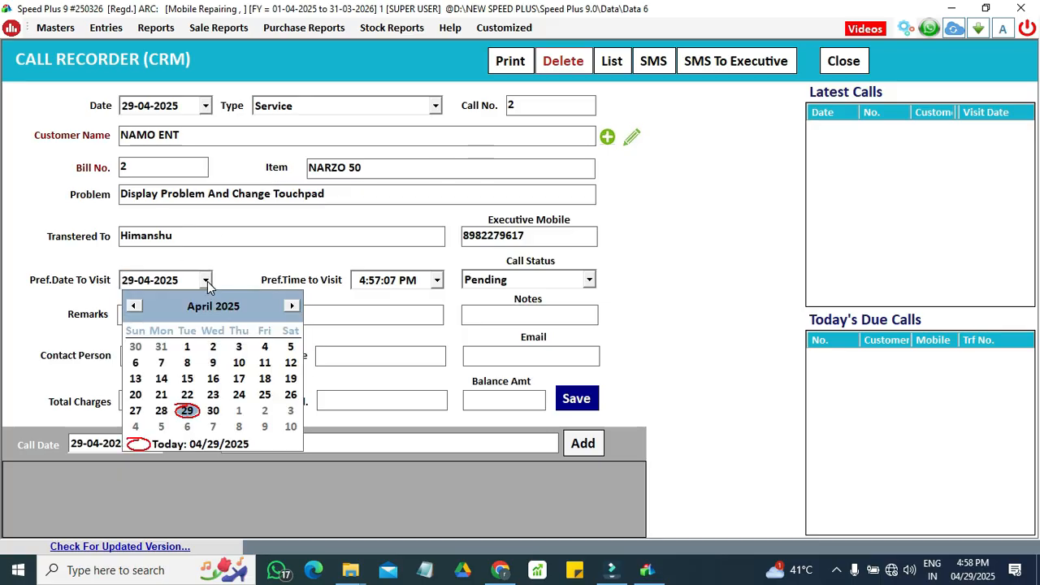
pyautogui.click(214, 411)
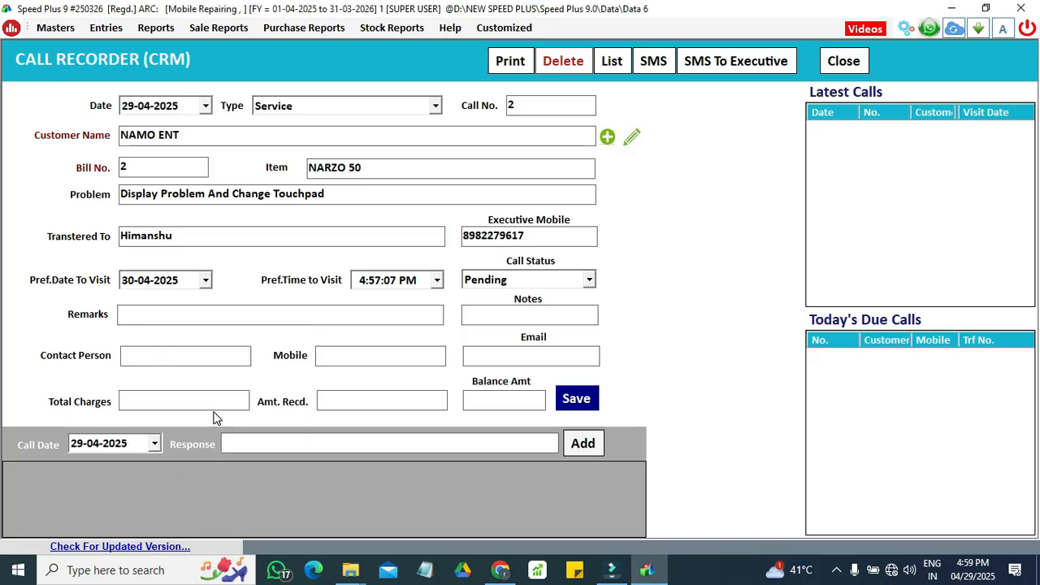
pyautogui.press('Tab')
pyautogui.press('Tab')
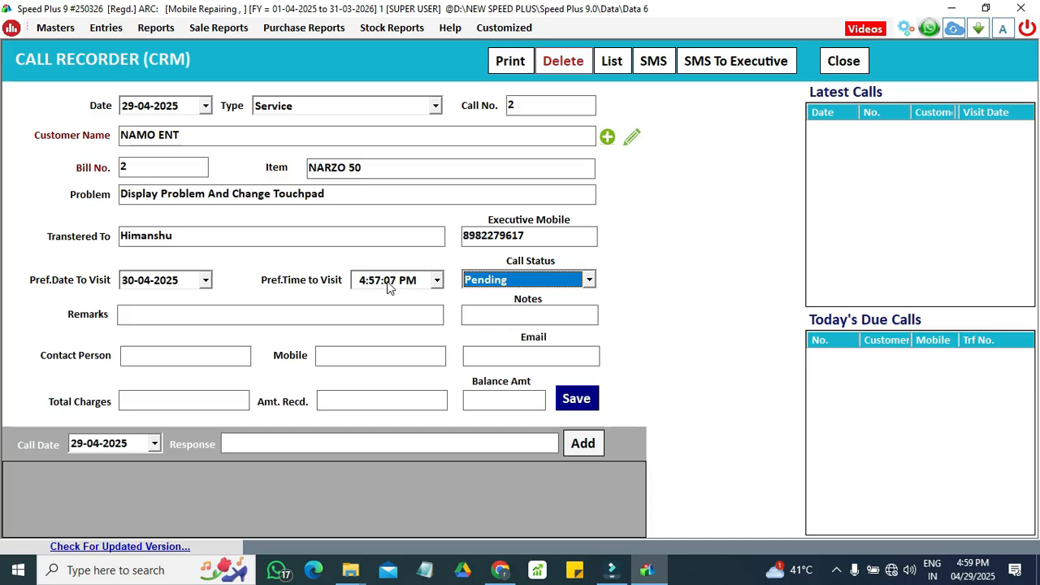
pyautogui.click(589, 281)
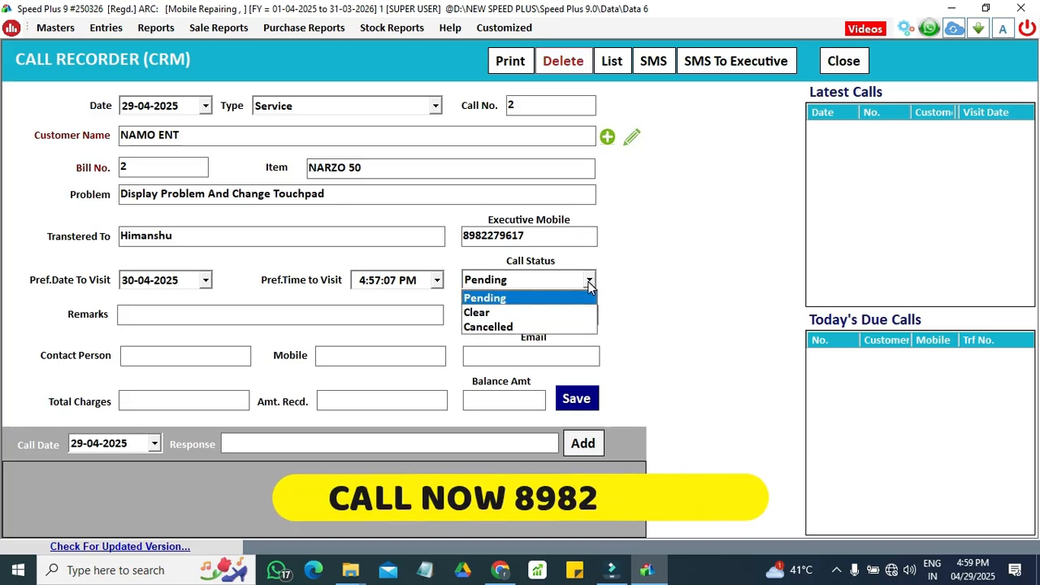
pyautogui.press('Return')
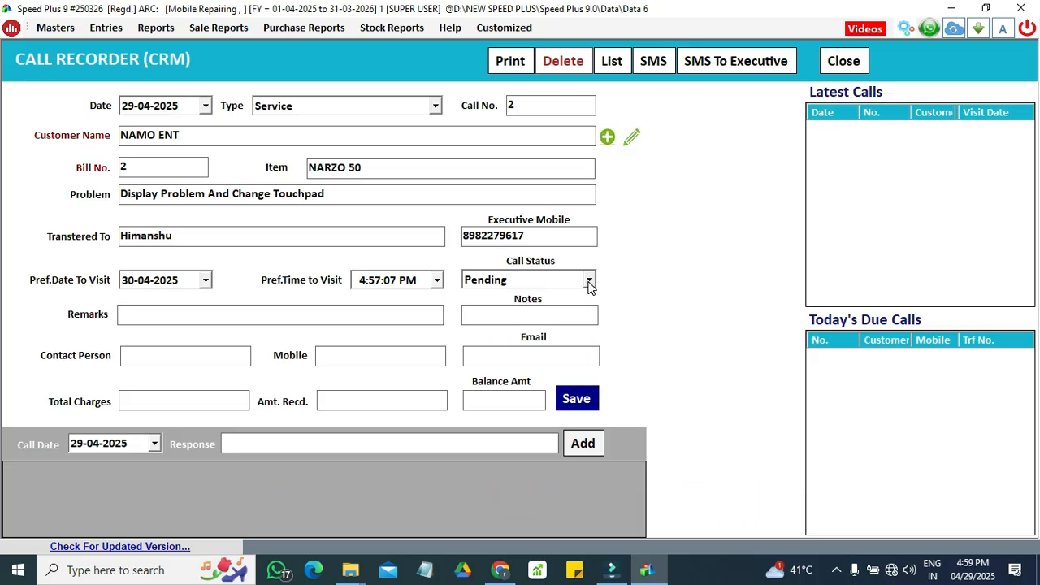
# Step: Enter the remark "sim tray available and sim card not available" and leave the notes empty
pyautogui.write('sim tray ')
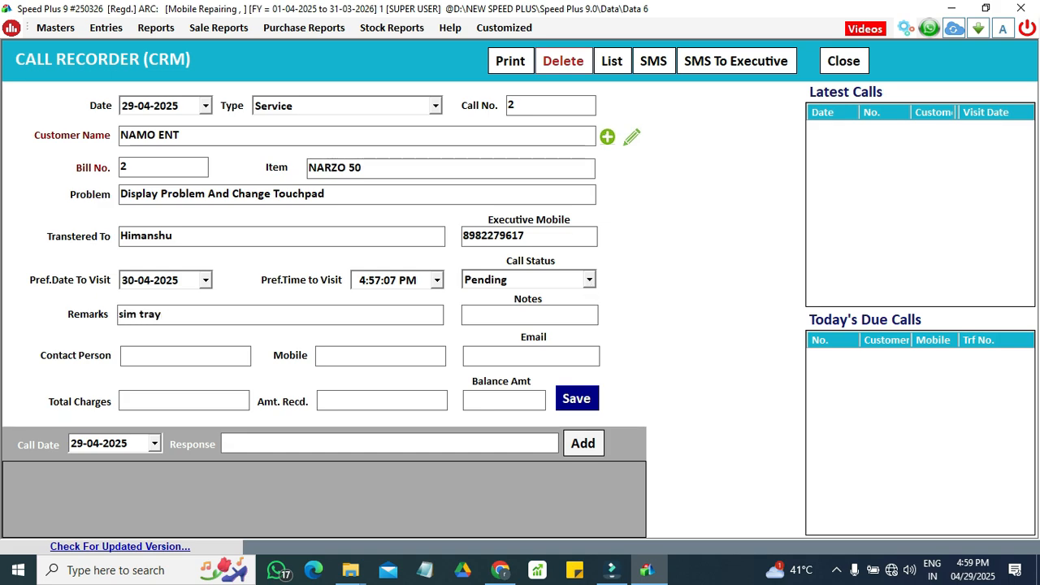
pyautogui.write('av')
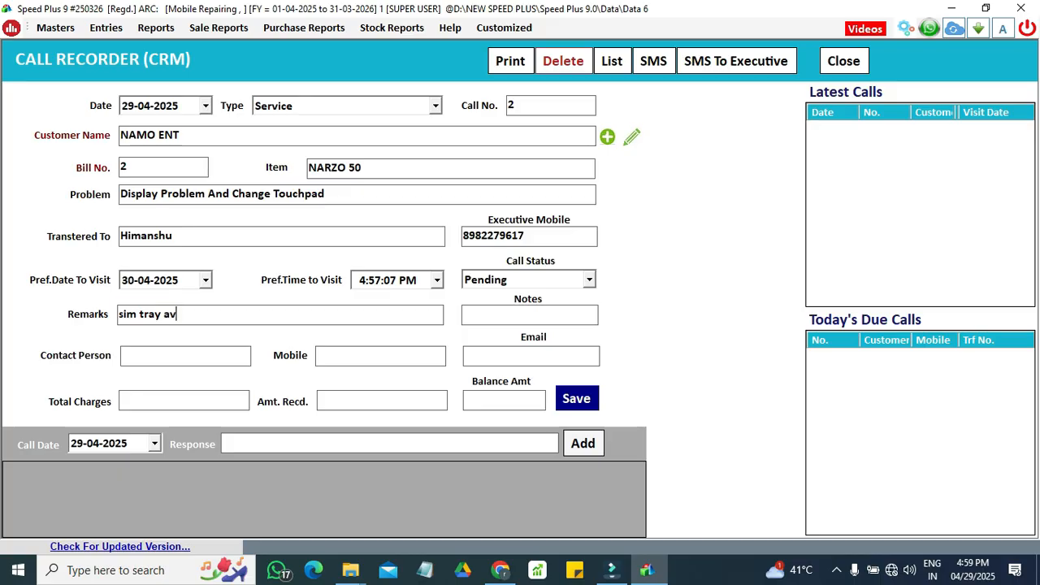
pyautogui.write('ailable and')
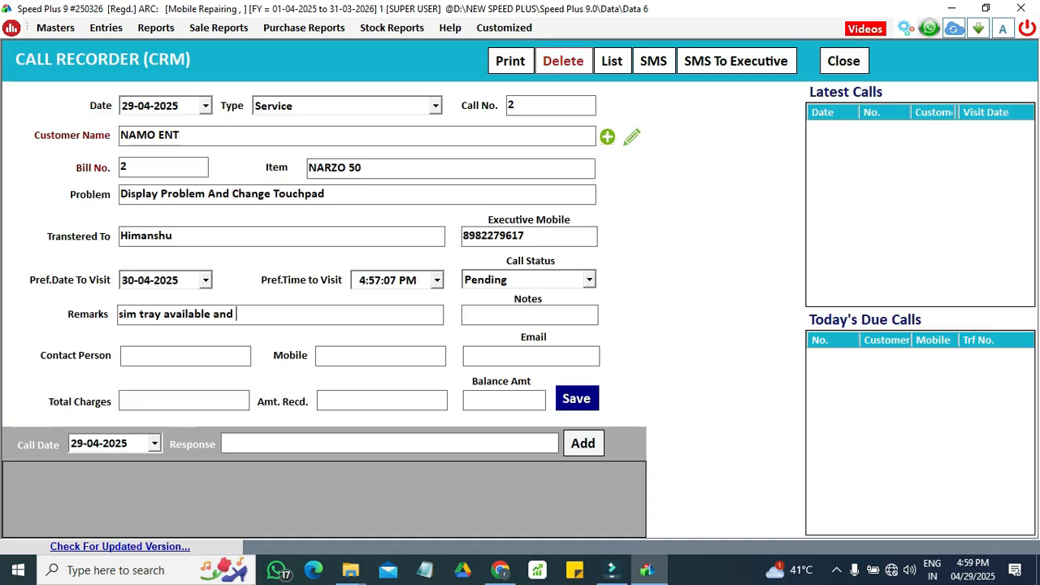
pyautogui.write(' sim ')
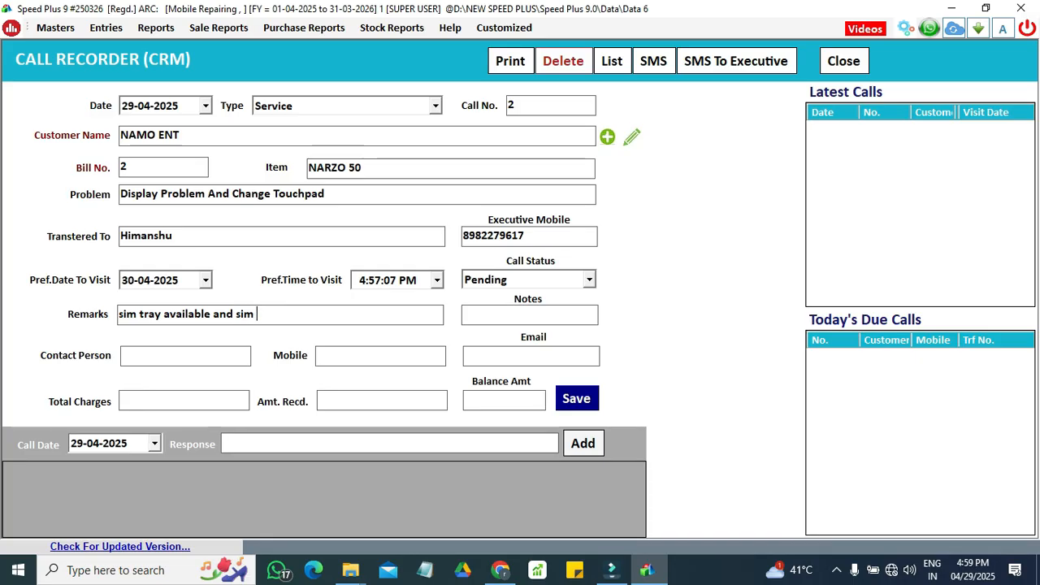
pyautogui.write('care')
pyautogui.press('BackSpace')
pyautogui.write('d not ')
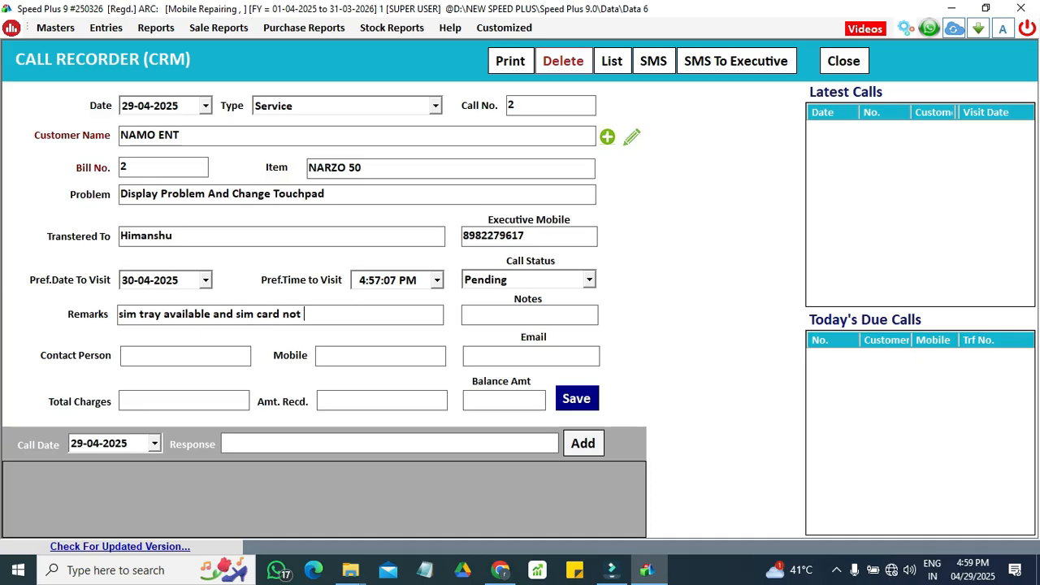
pyautogui.write('available')
pyautogui.press('Return')
# Step: Enter the contact person's name and mobile number for the call, leaving the email empty
pyautogui.press('Return')
pyautogui.write('shubham')
pyautogui.press('Return')
pyautogui.write('898')
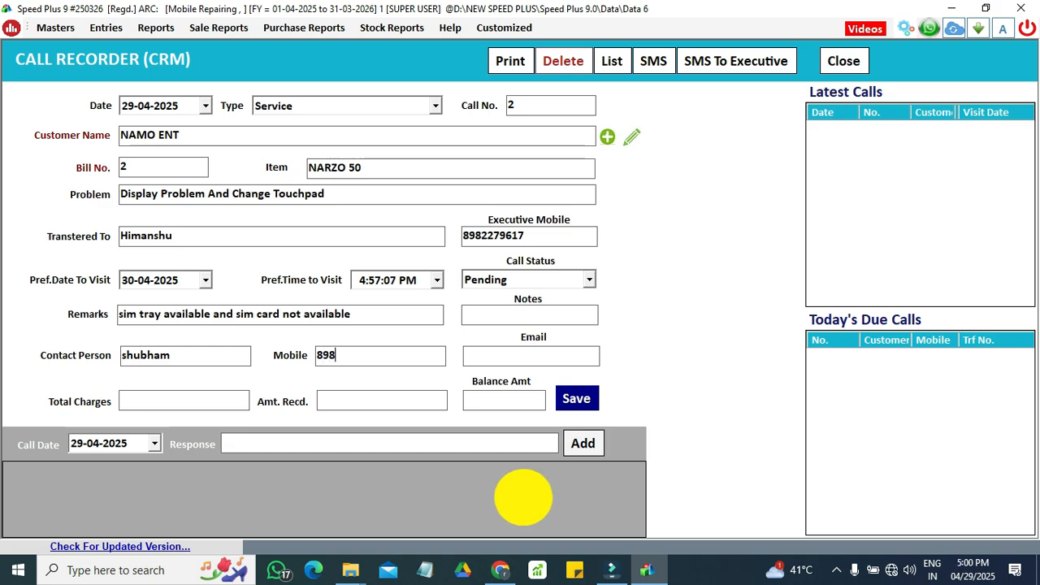
pyautogui.press('BackSpace')
pyautogui.press('BackSpace')
pyautogui.press('BackSpace')
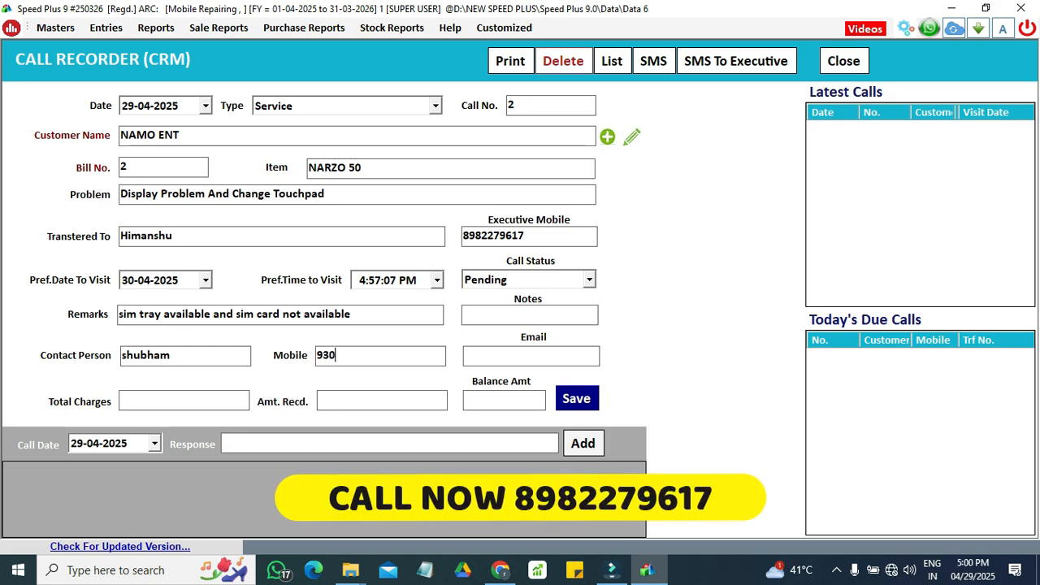
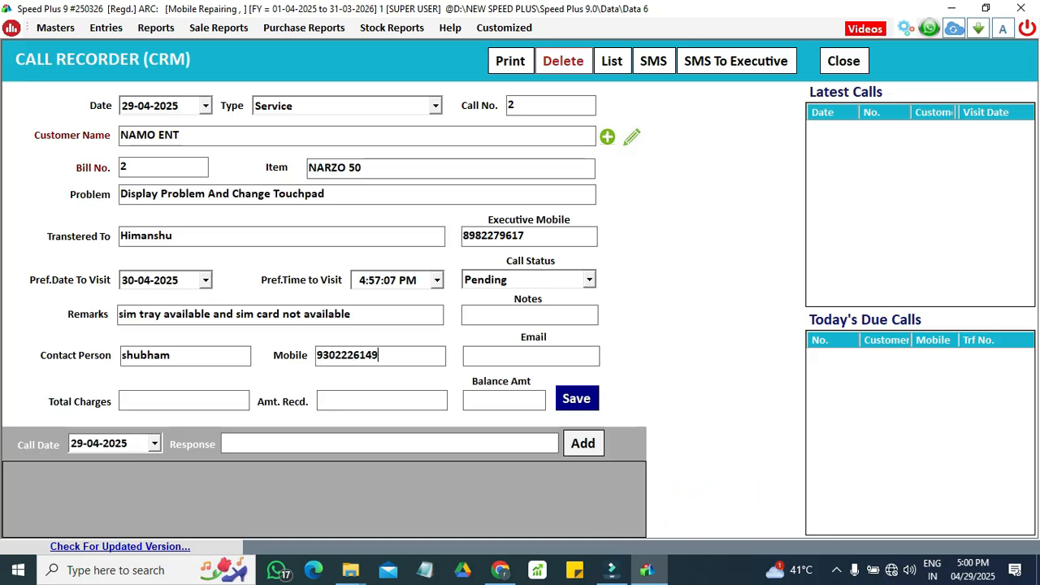
pyautogui.press('Return')
# Step: Enter total charges of 3500 and an amount received of 2000, and save the new call
pyautogui.write('3500')
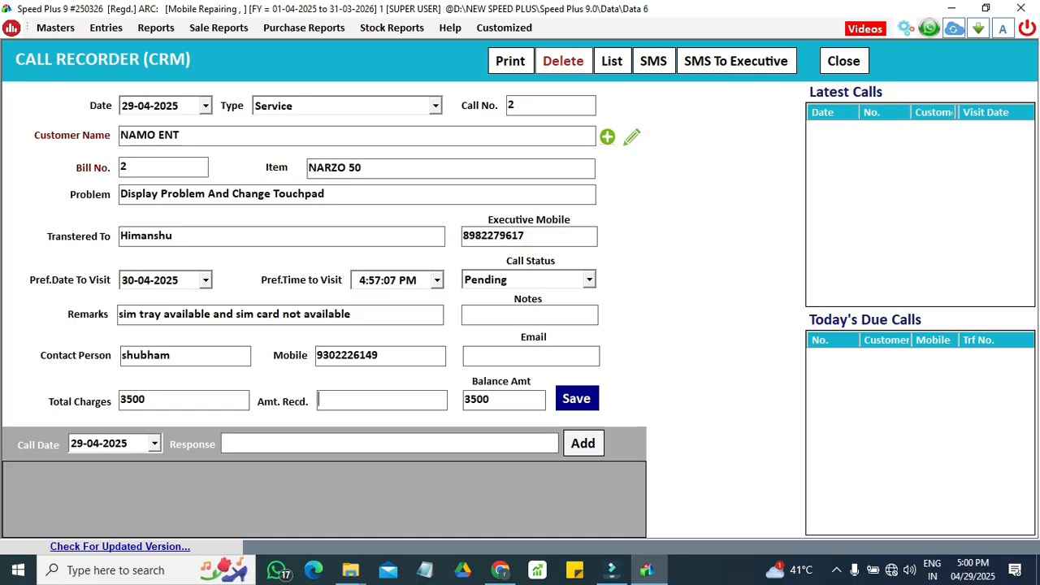
pyautogui.write('2000')
pyautogui.press('Tab')
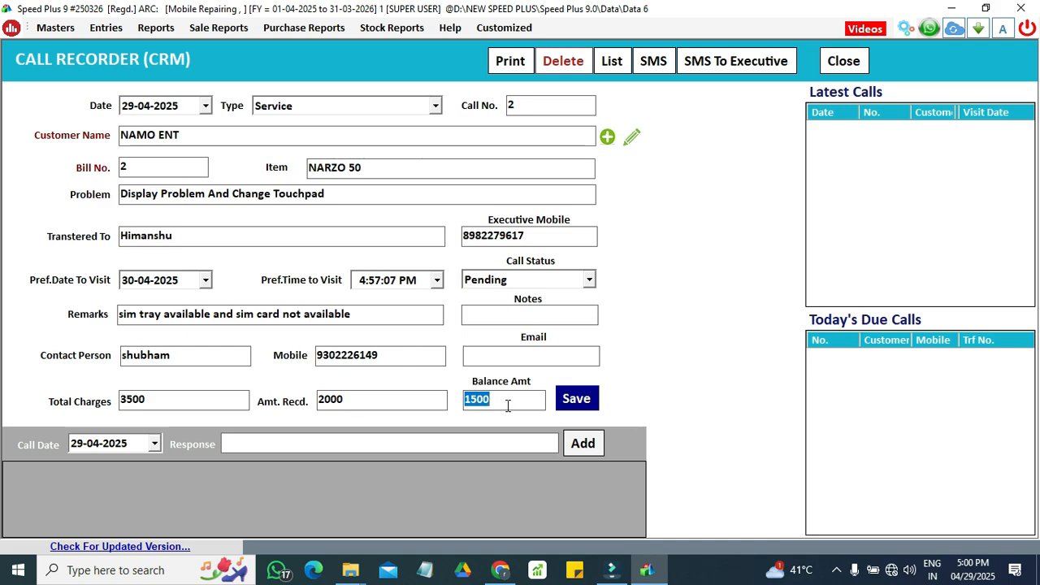
pyautogui.click(570, 407)
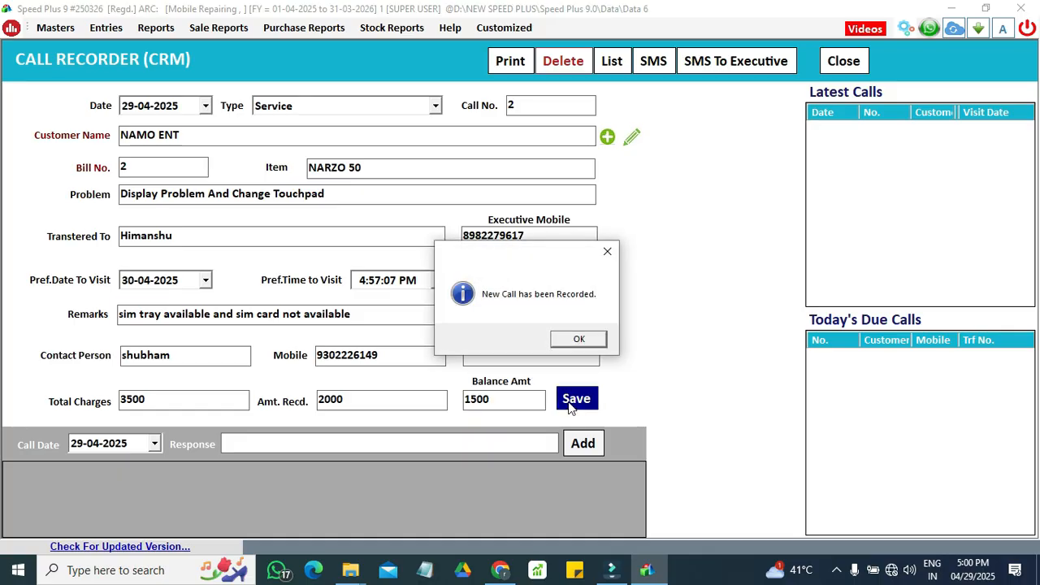
pyautogui.click(578, 339)
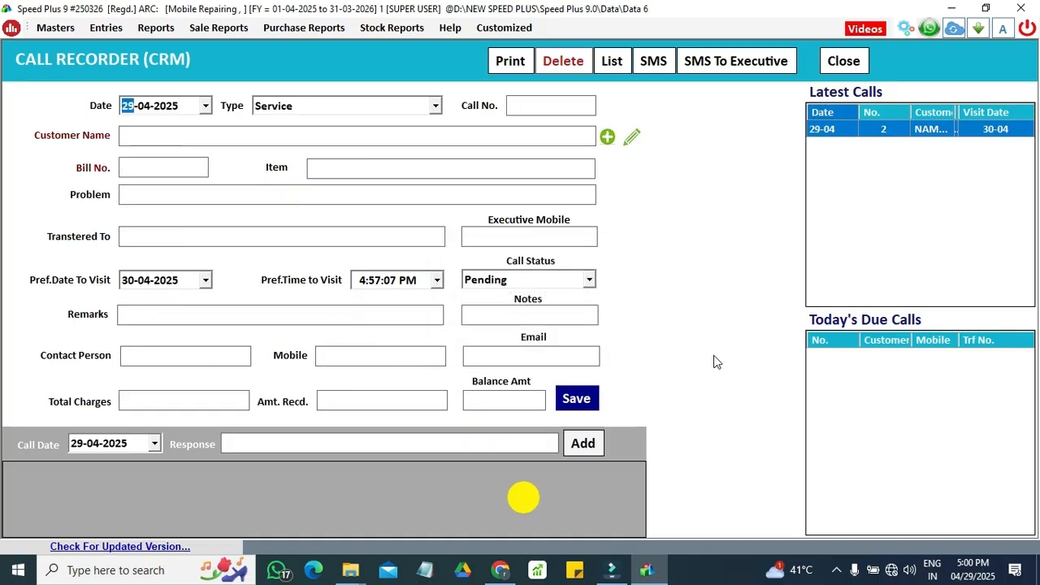
# Step: Open the saved NAMO ENT call from the latest calls and review its printable service report from start to end
pyautogui.doubleClick(889, 132)
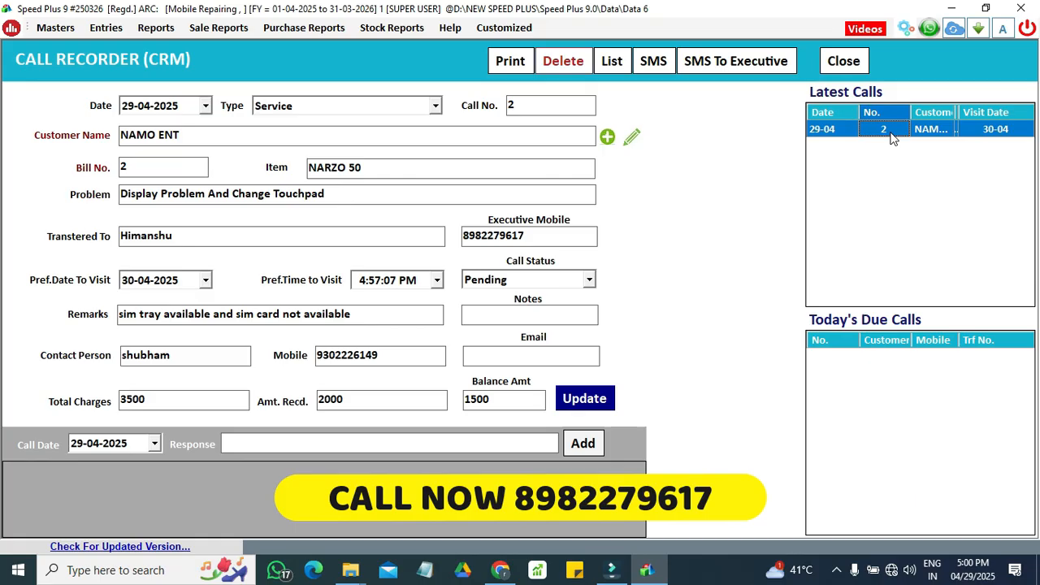
pyautogui.click(500, 63)
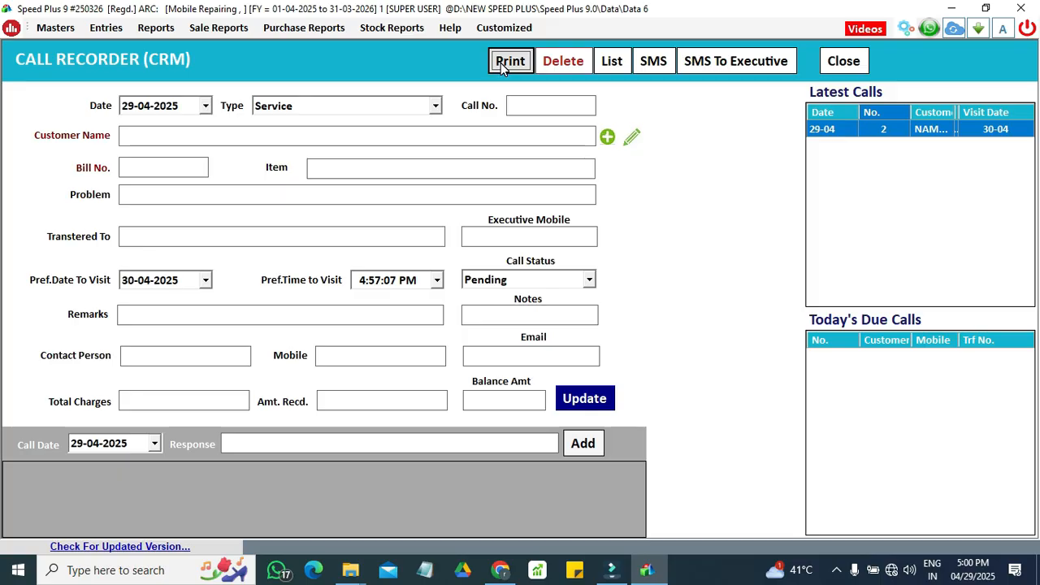
pyautogui.click(502, 67)
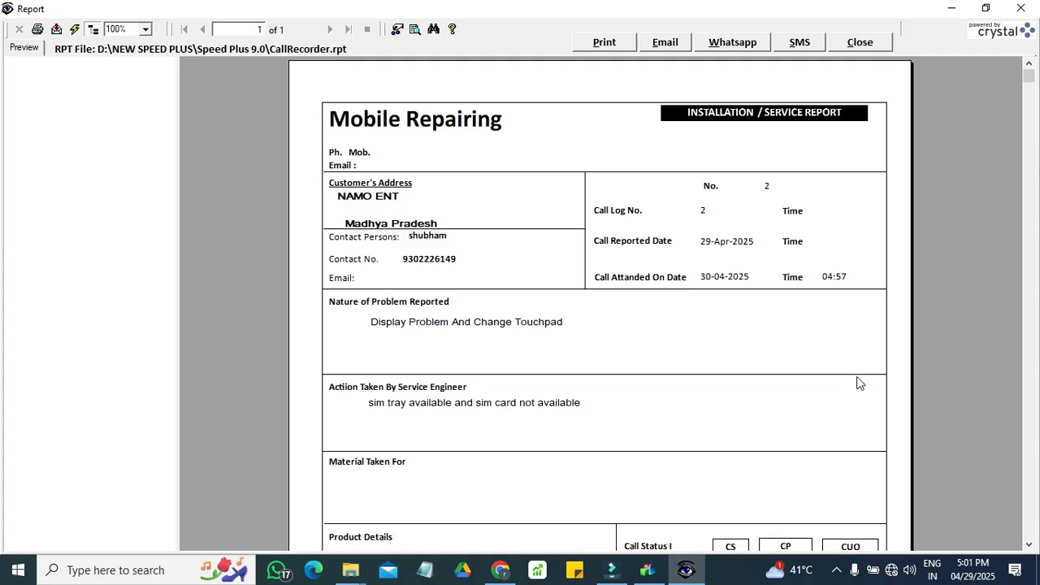
pyautogui.moveTo(1030, 87); pyautogui.dragTo(1029, 416)
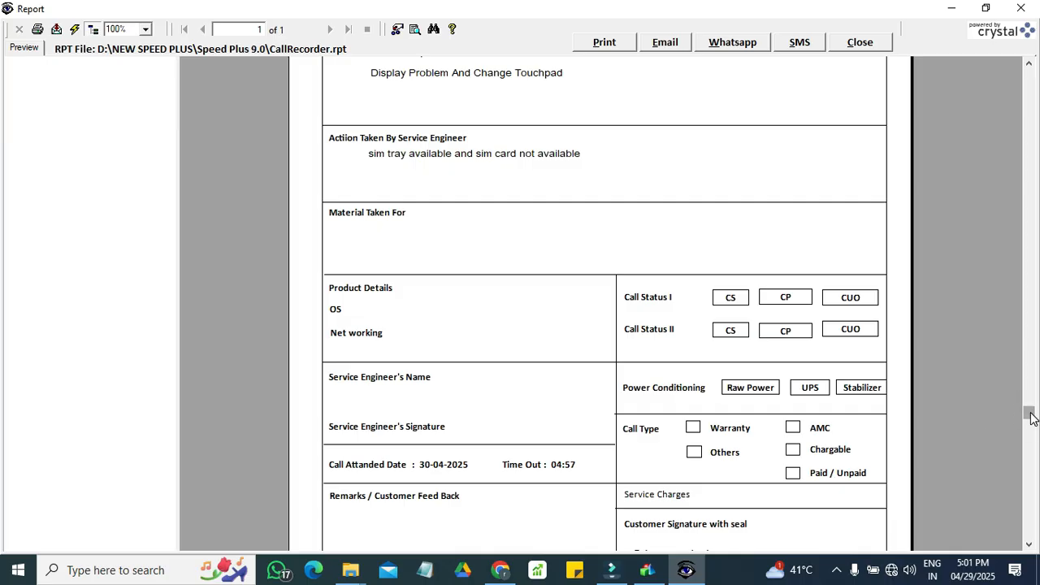
pyautogui.moveTo(1029, 415); pyautogui.dragTo(1022, 79)
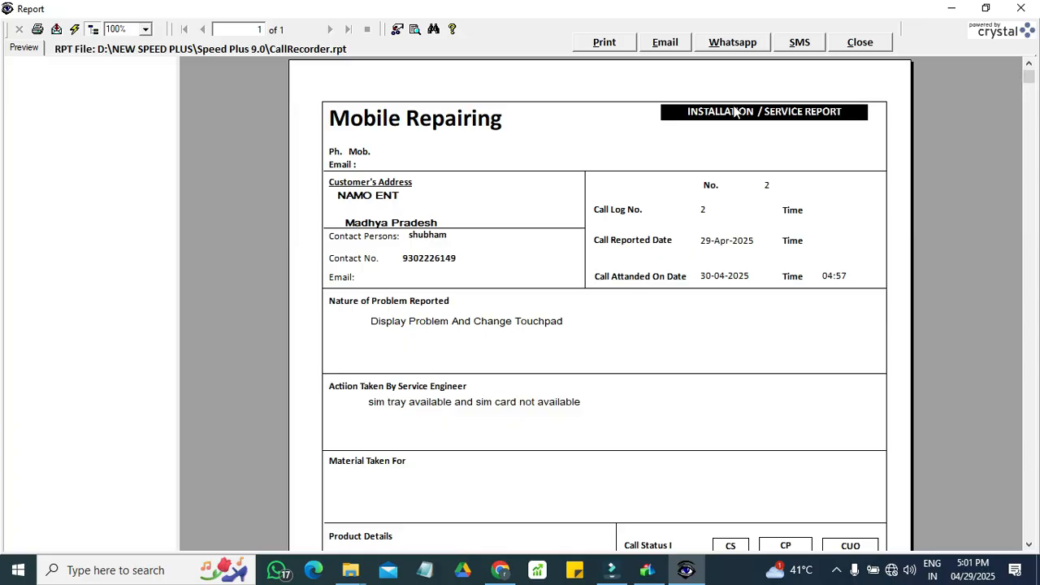
pyautogui.click(860, 42)
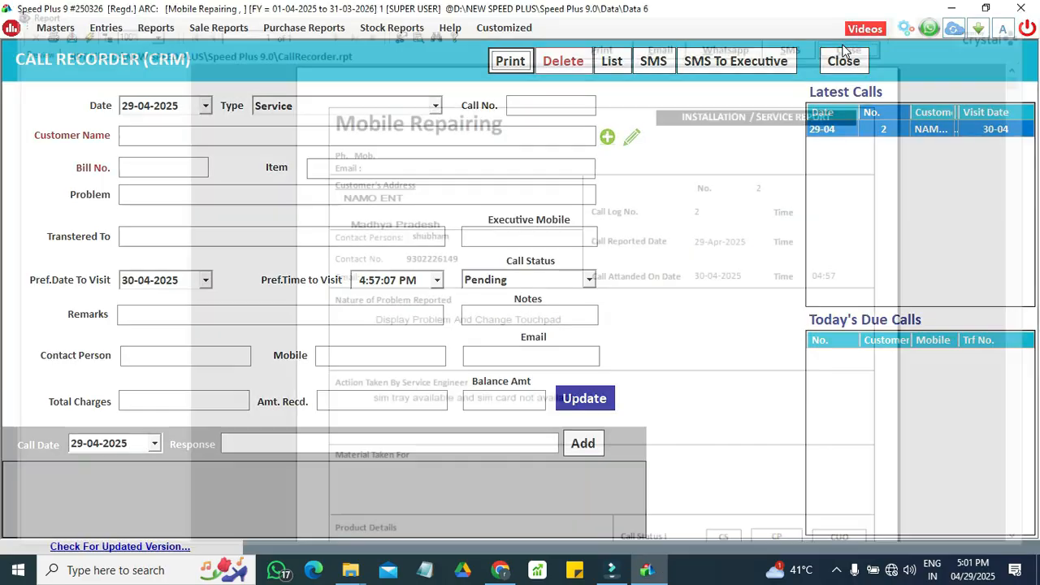
# Step: Leave the call recorder, list the calls dated 29-04-2025 and review all columns of the entry
pyautogui.click(844, 60)
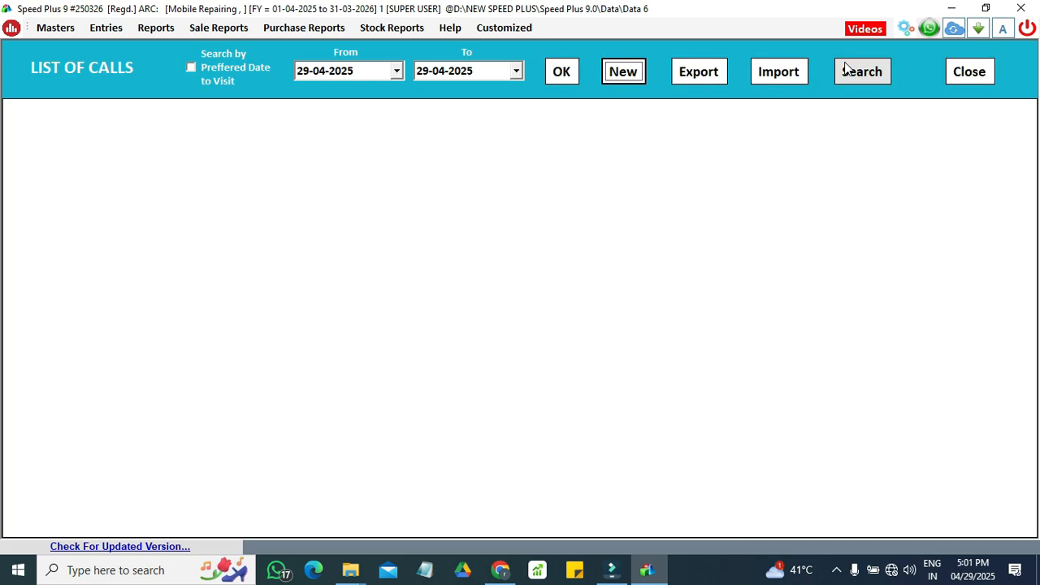
pyautogui.click(562, 69)
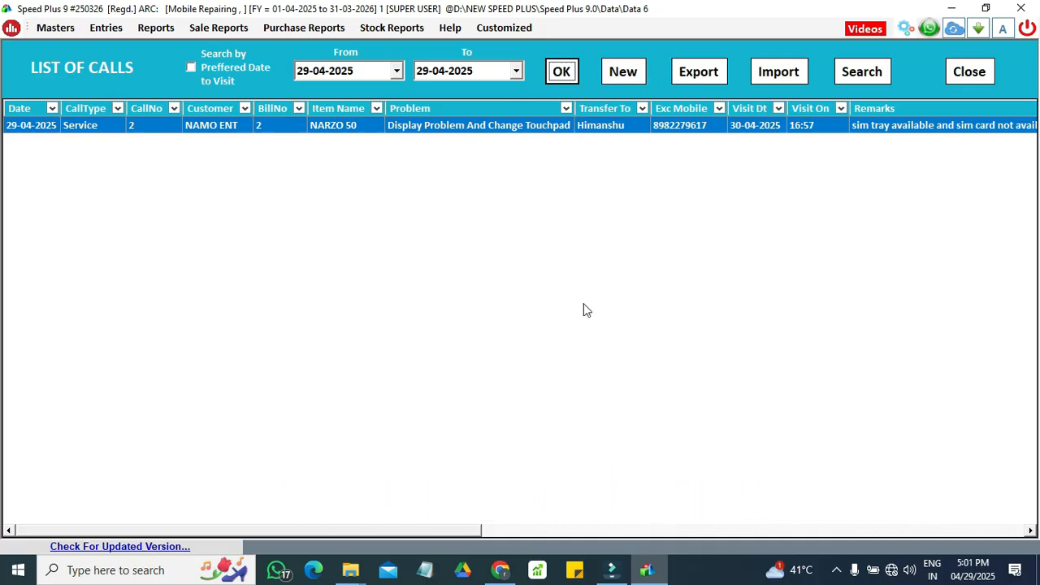
pyautogui.moveTo(434, 530); pyautogui.dragTo(722, 504)
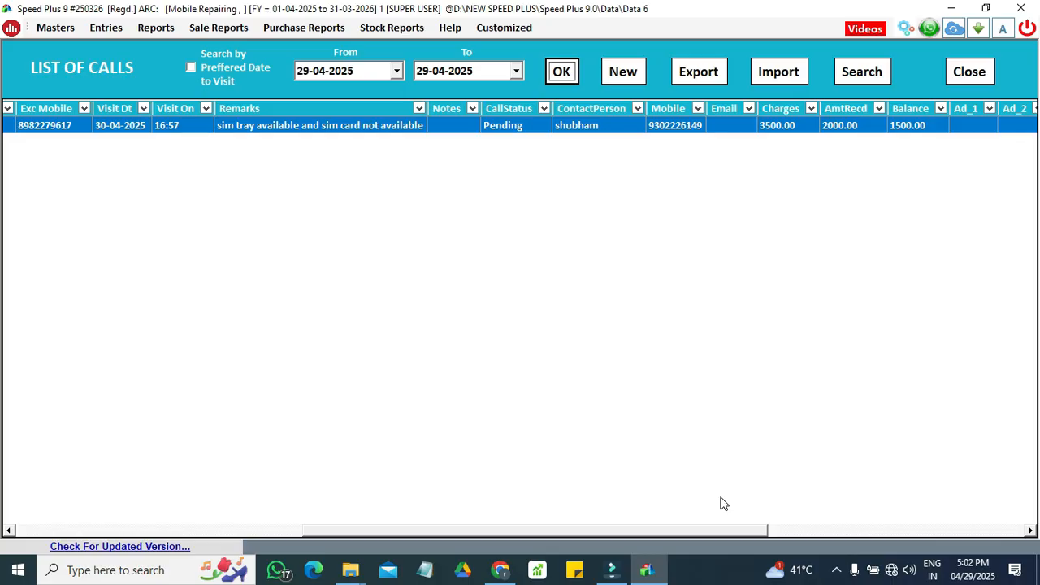
pyautogui.moveTo(722, 504); pyautogui.dragTo(251, 505)
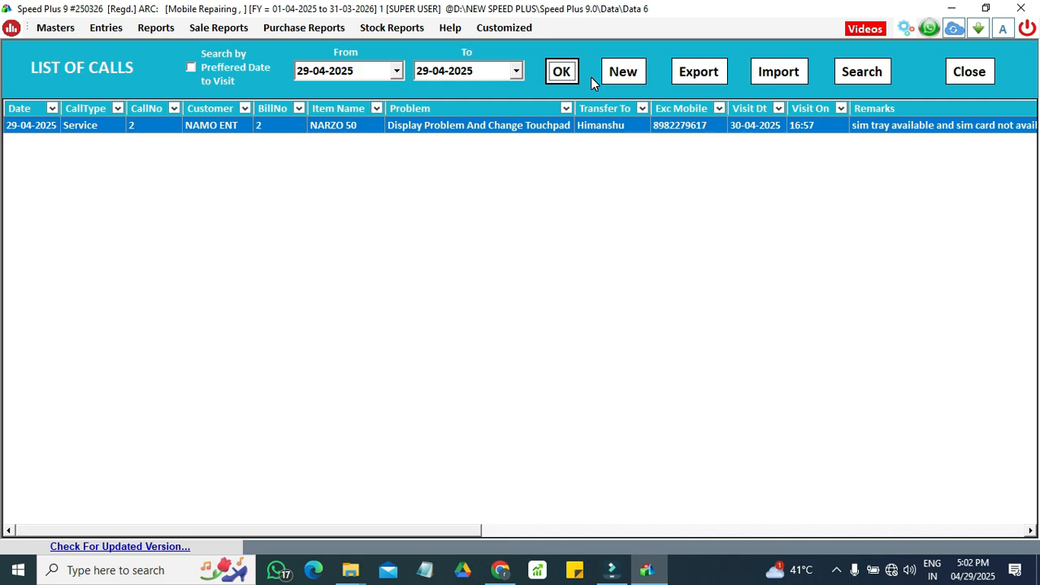
# Step: Search the list of calls for the account name "namo ent" and dismiss the search
pyautogui.click(867, 74)
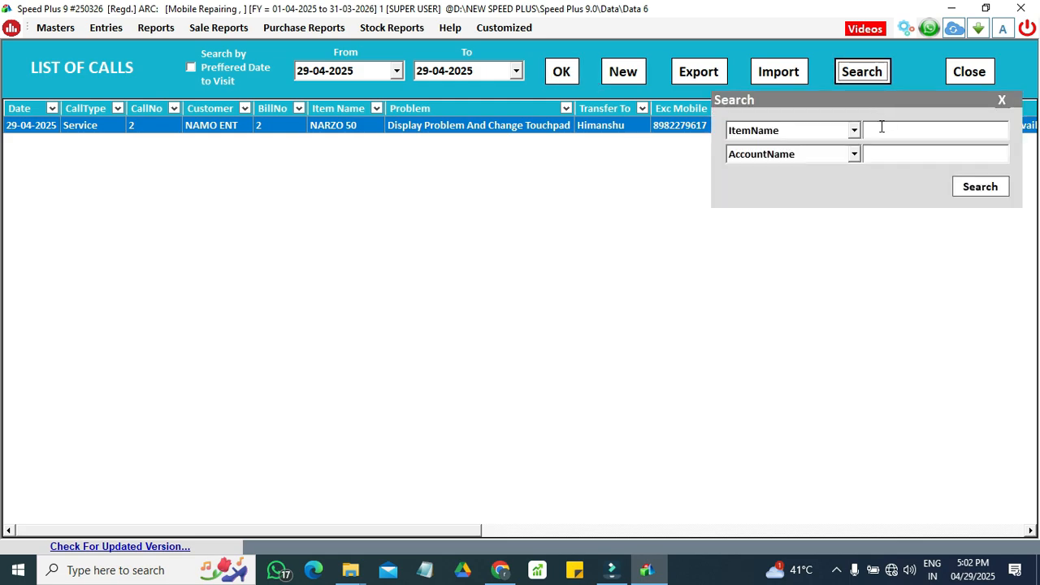
pyautogui.click(899, 157)
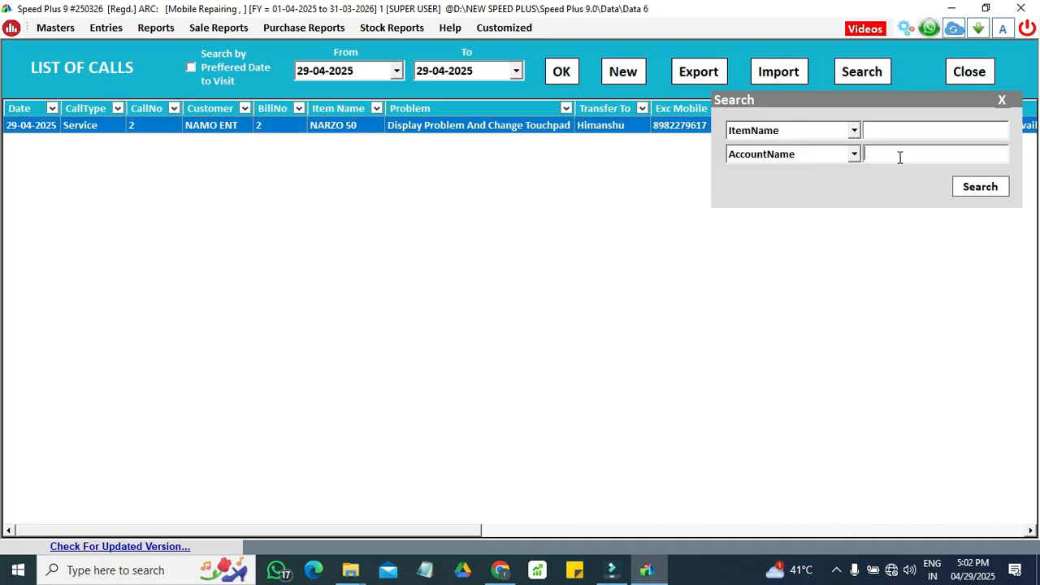
pyautogui.write('namo ent')
pyautogui.press('BackSpace')
pyautogui.press('BackSpace')
pyautogui.press('BackSpace')
pyautogui.write('ent')
pyautogui.click(986, 194)
pyautogui.click(1003, 100)
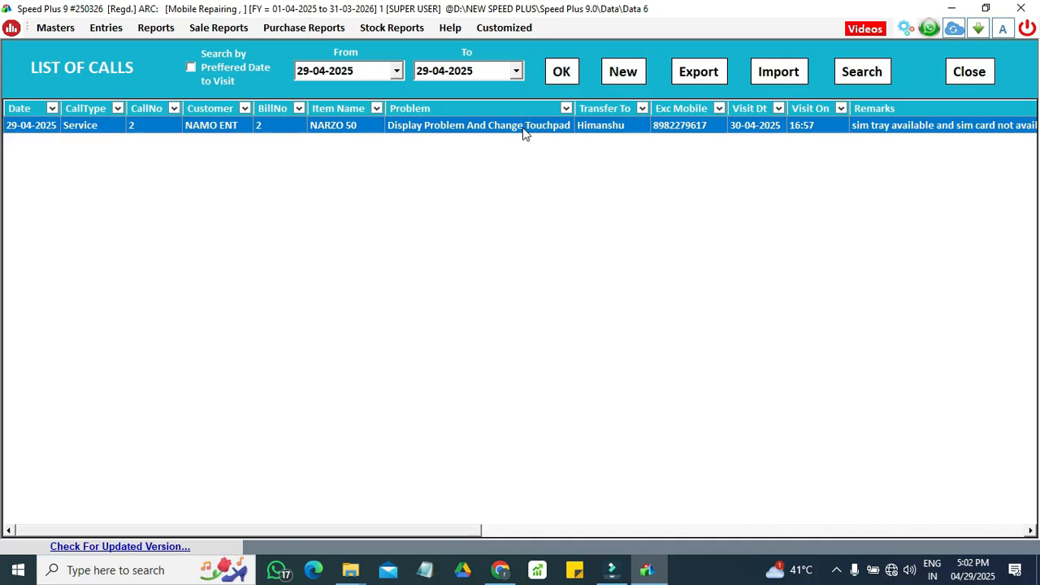
# Step: Update the listed NAMO ENT call with an amount received of 3500 and the call status Clear, returning to the call list
pyautogui.doubleClick(604, 129)
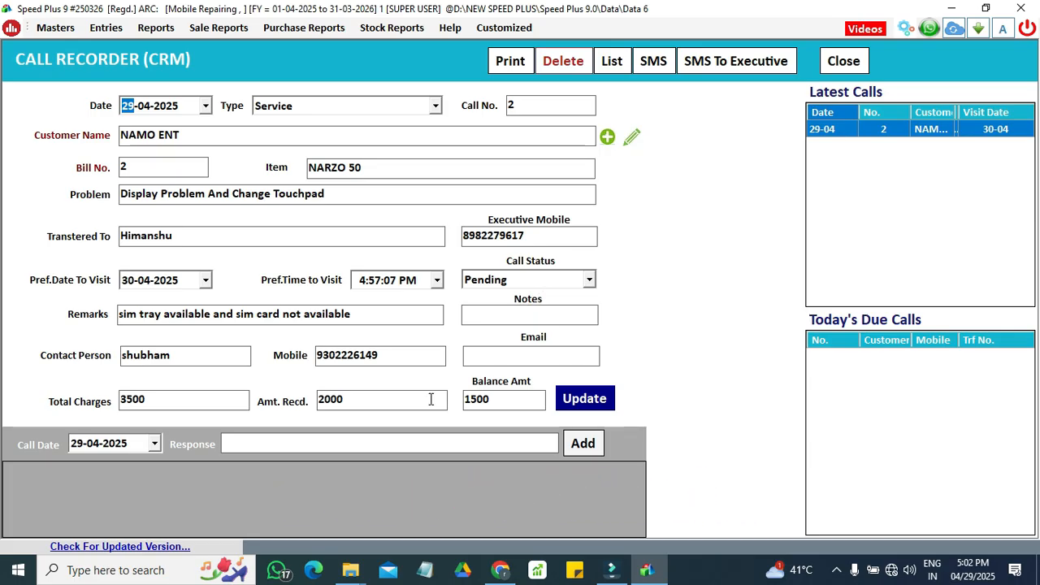
pyautogui.moveTo(399, 399); pyautogui.dragTo(303, 406)
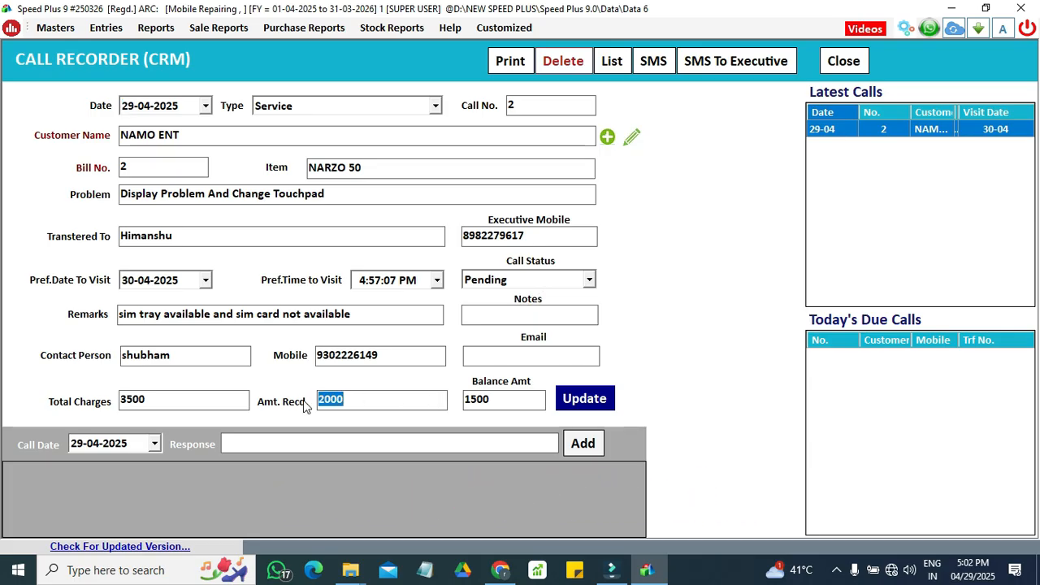
pyautogui.write('3500')
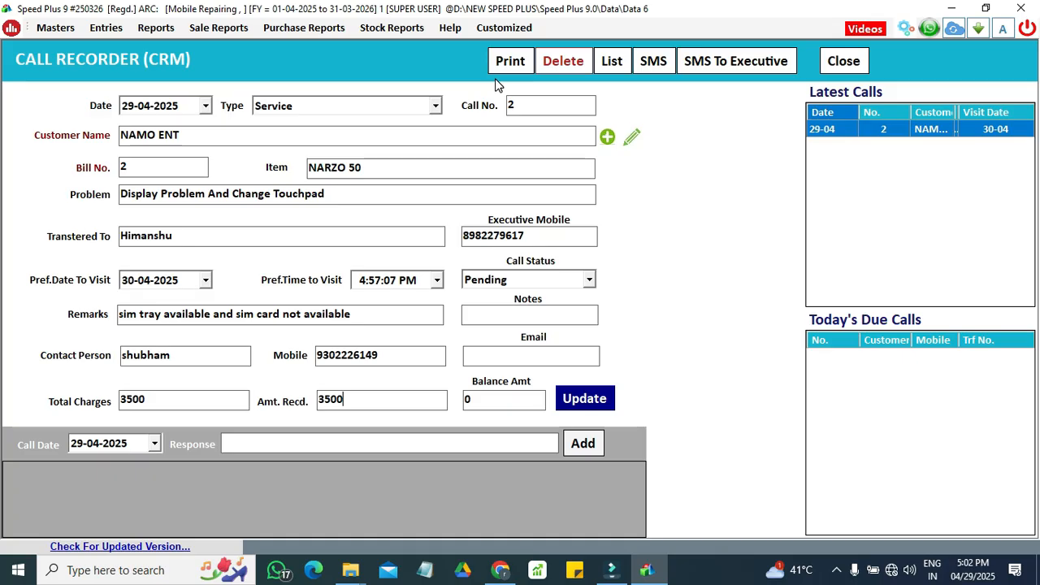
pyautogui.click(589, 280)
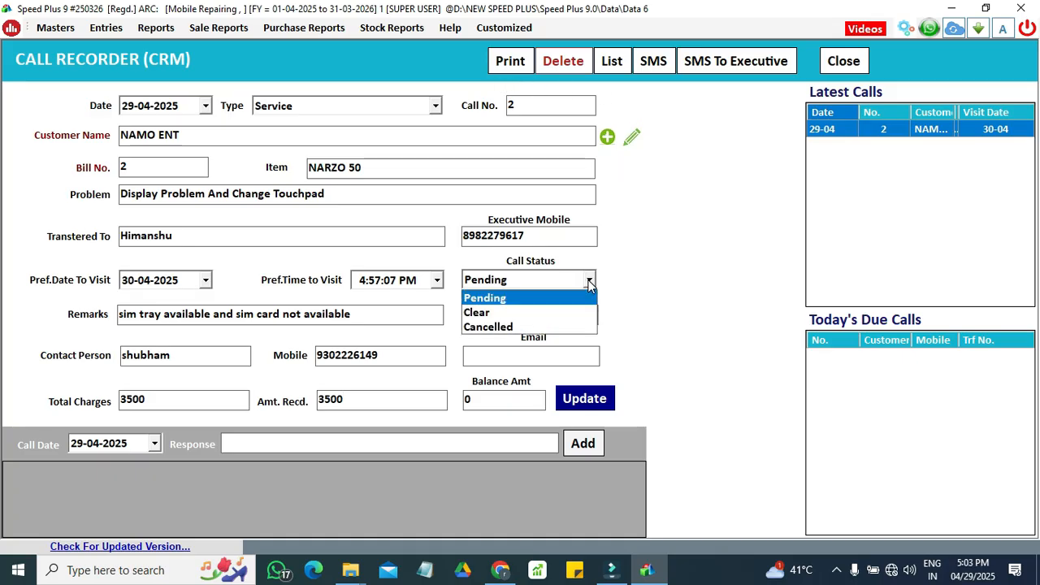
pyautogui.click(524, 313)
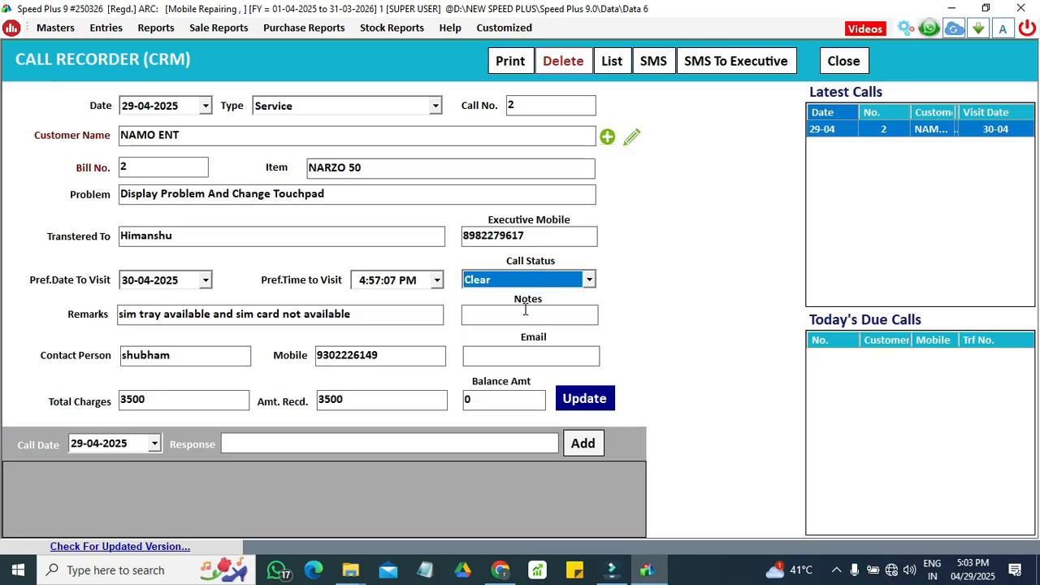
pyautogui.click(575, 399)
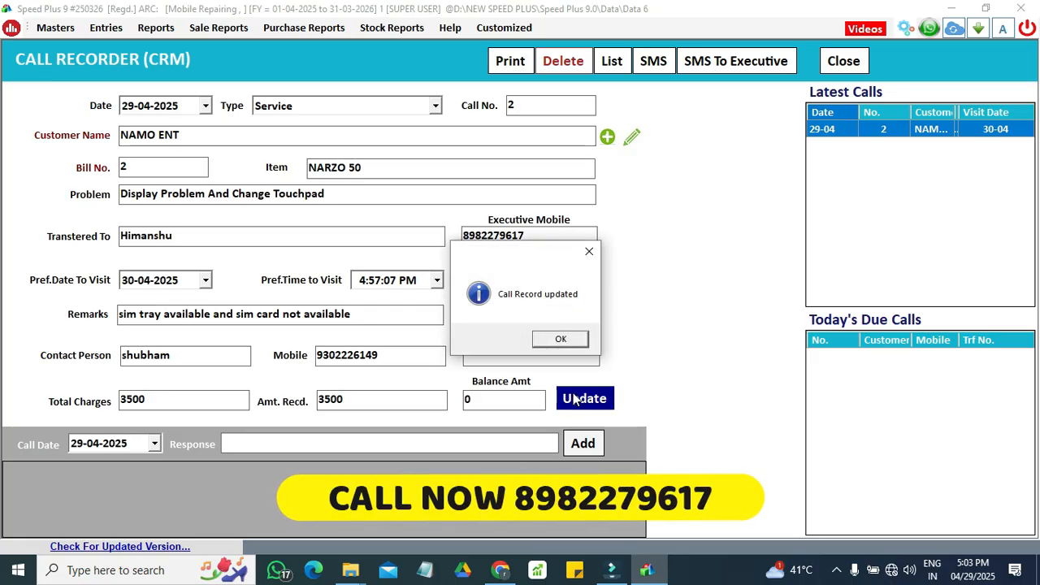
pyautogui.click(559, 340)
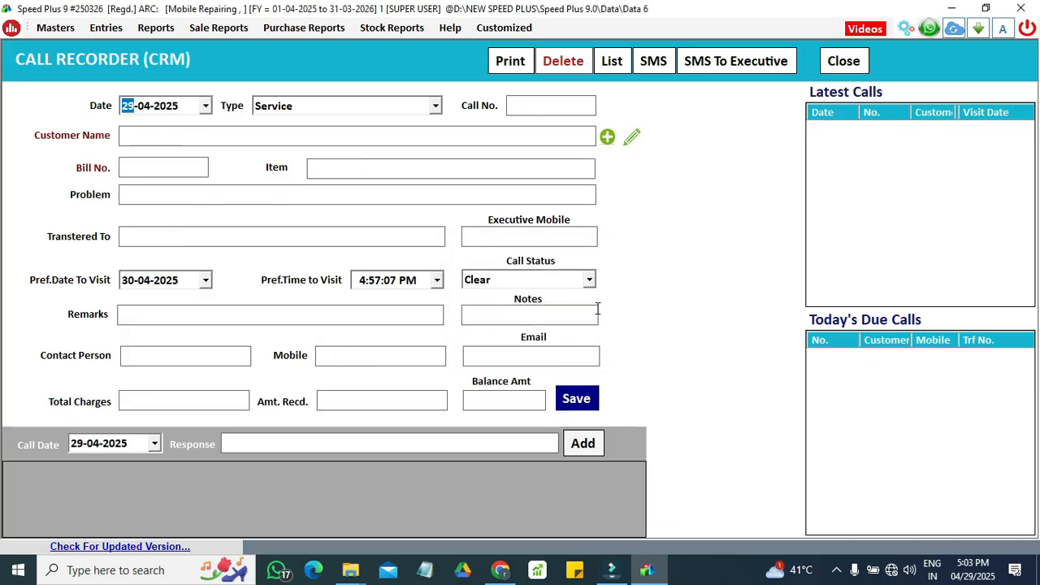
pyautogui.click(853, 65)
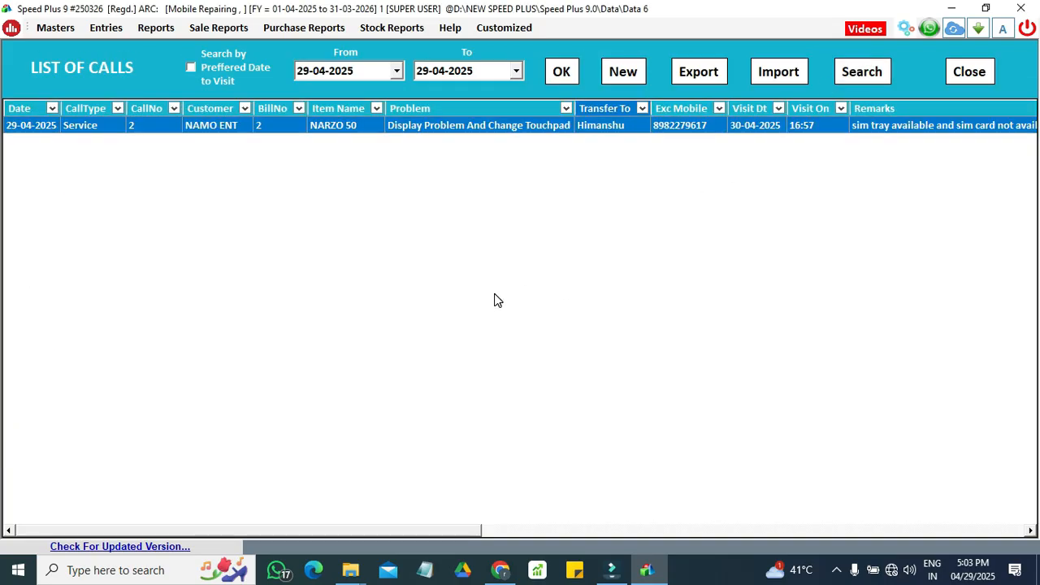